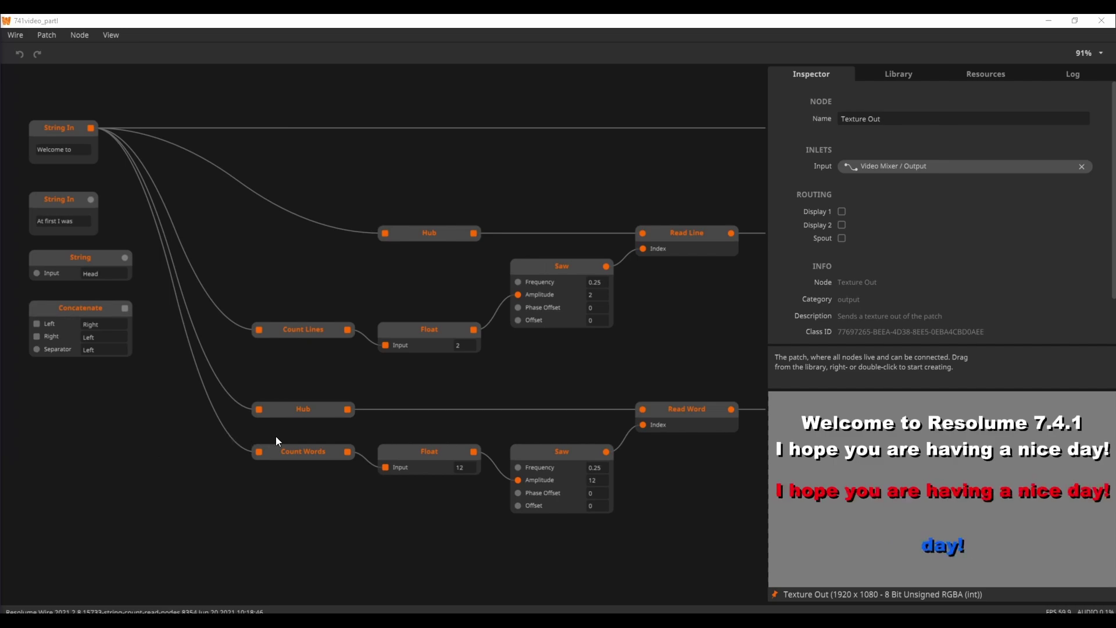
- Inspect the Count Lines, Count Words, Read Word and Read Line nodes in turn
left_click(308, 333)
left_click(312, 452)
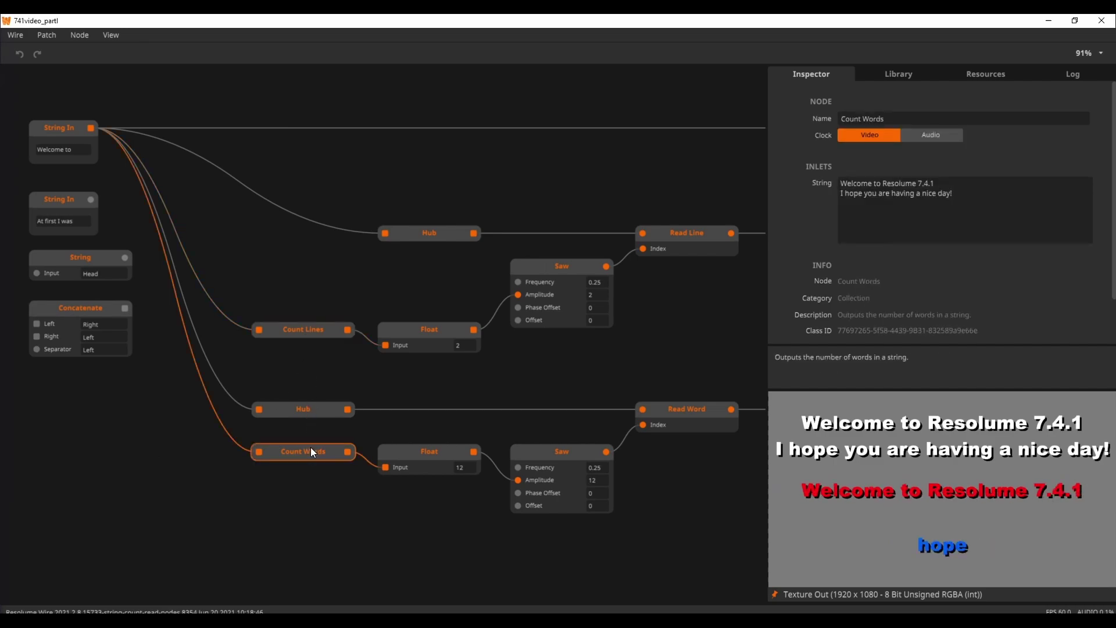
left_click(677, 406)
left_click(675, 237)
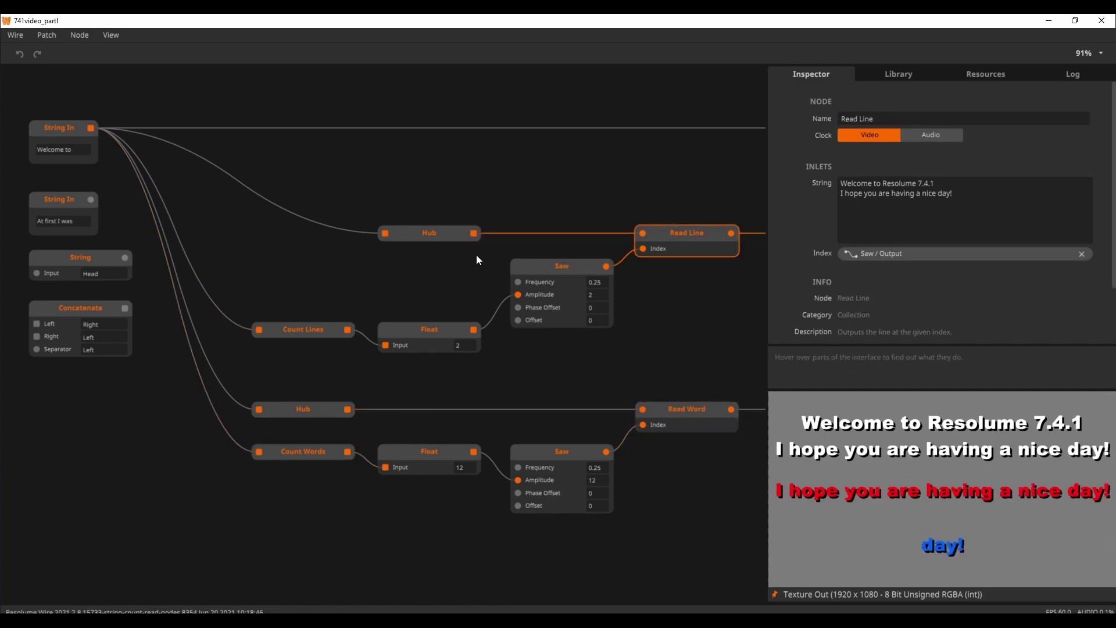
left_click(304, 330)
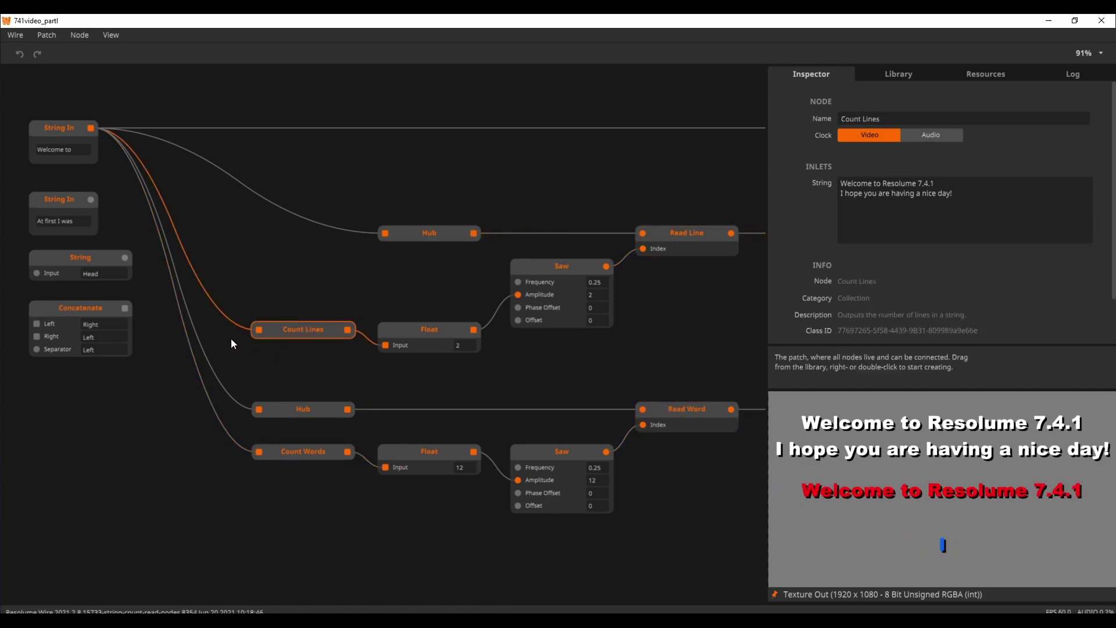
- Inspect both String In nodes, String and Concatenate, then reselect Count Lines
left_click(63, 202)
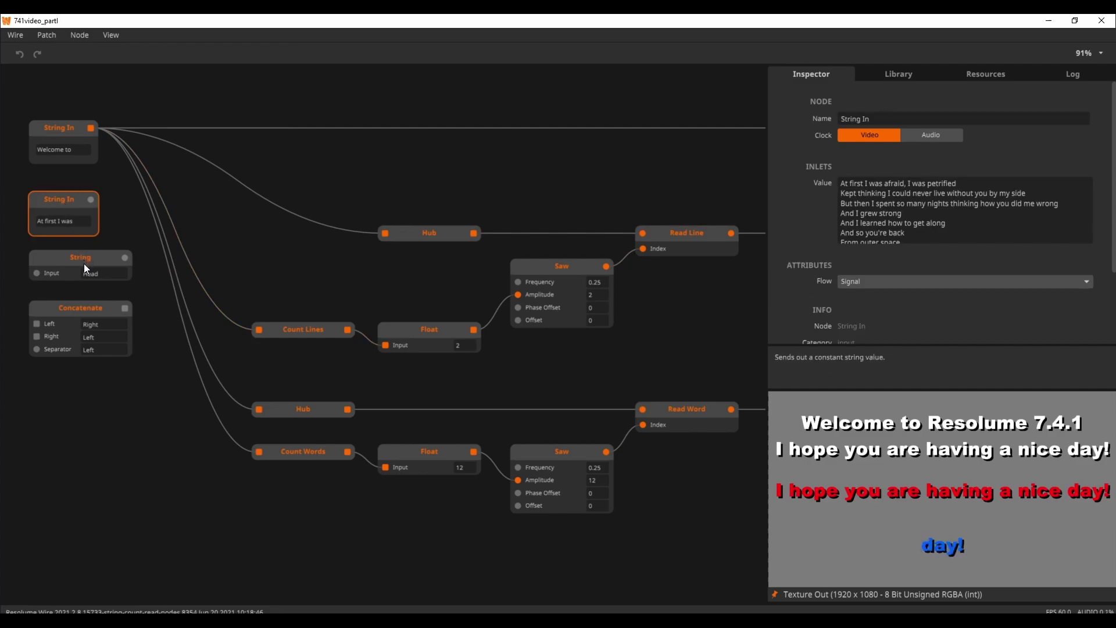
left_click(128, 265)
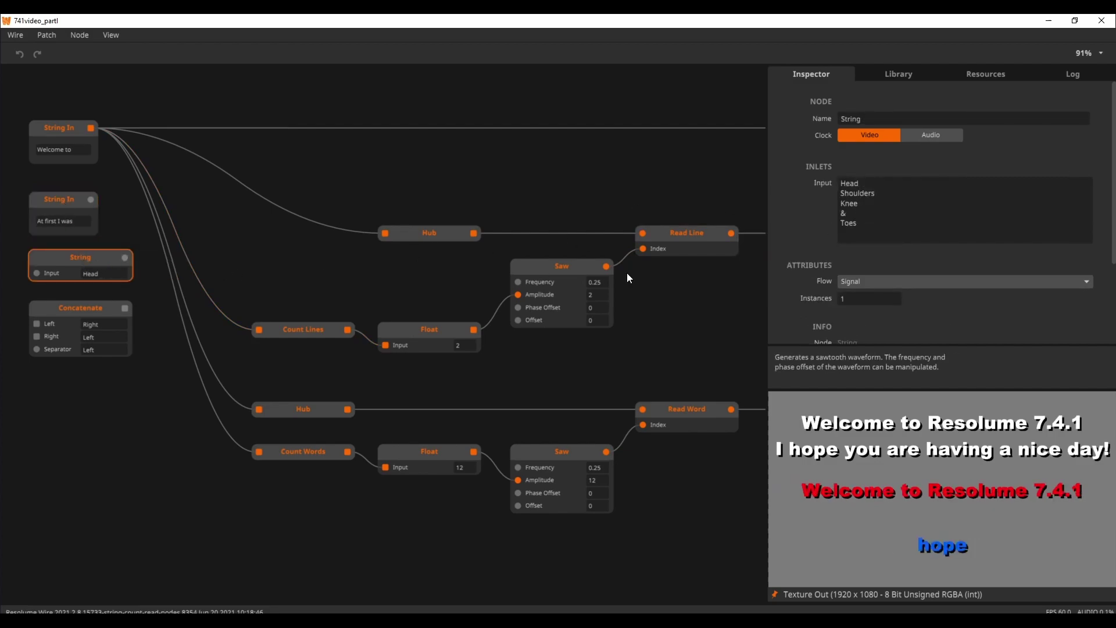
left_click(42, 317)
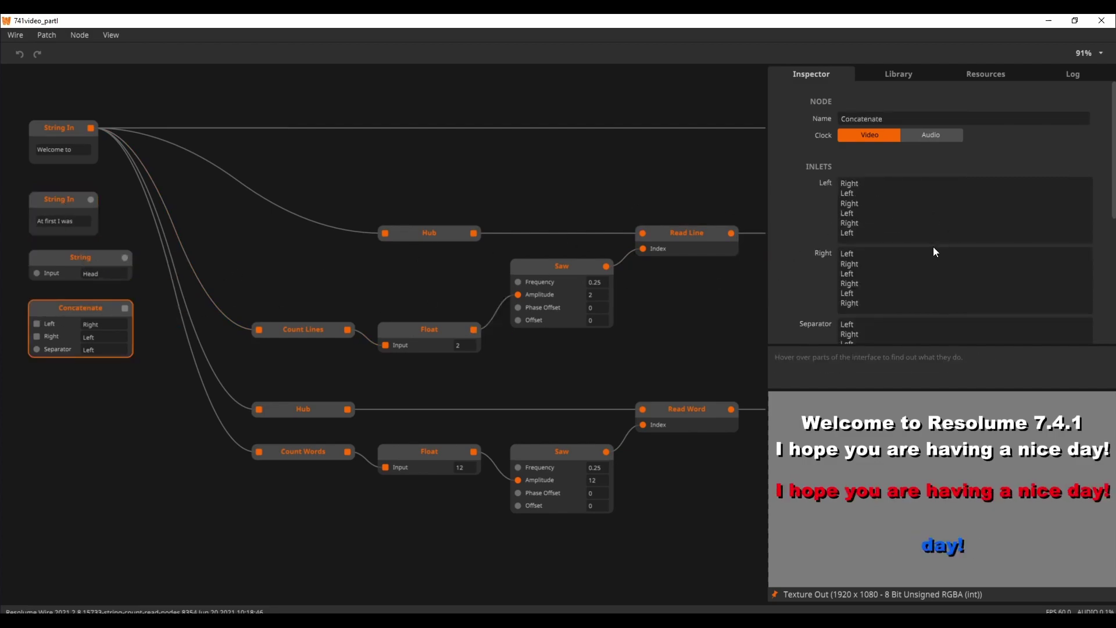
left_click(68, 128)
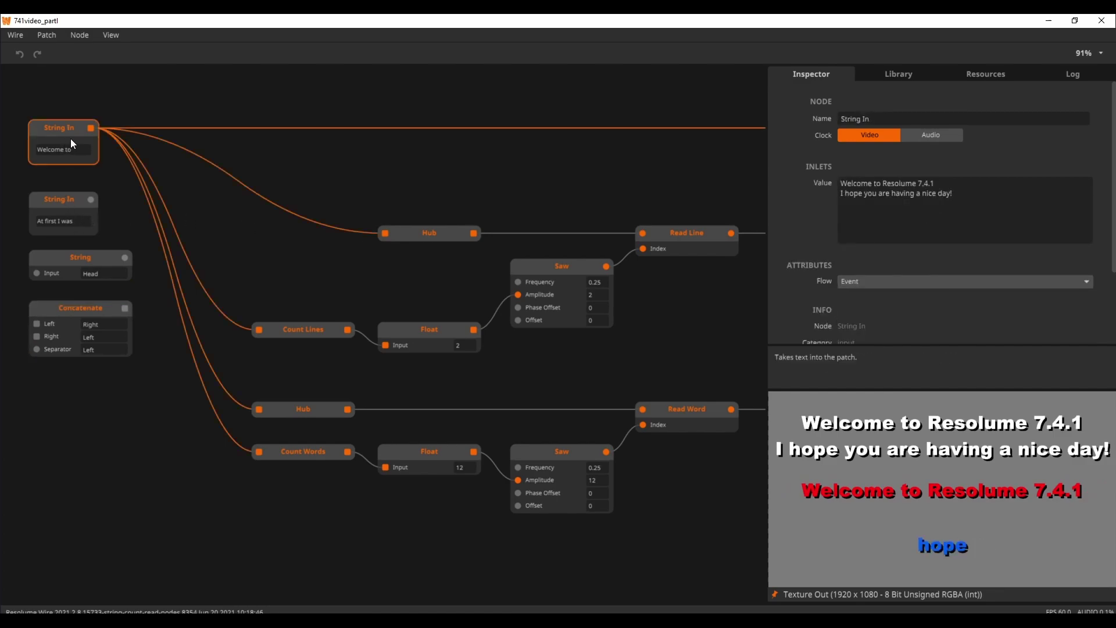
left_click(329, 298)
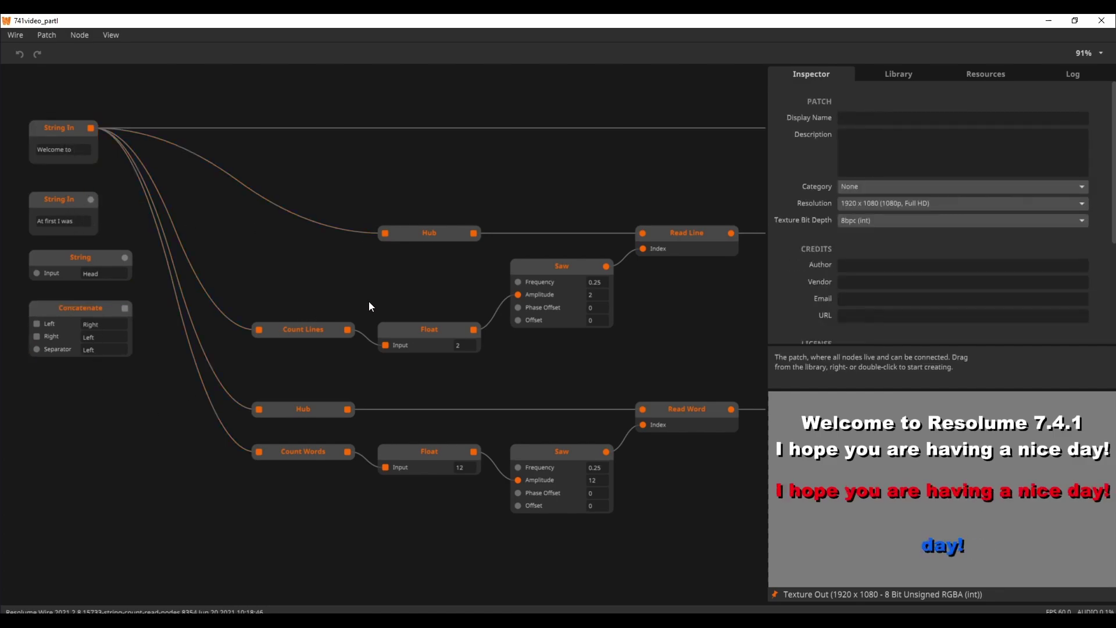
left_click(317, 329)
- Pan across the text patch to view the Text Render and Transform nodes
left_click_drag(409, 302, 373, 278)
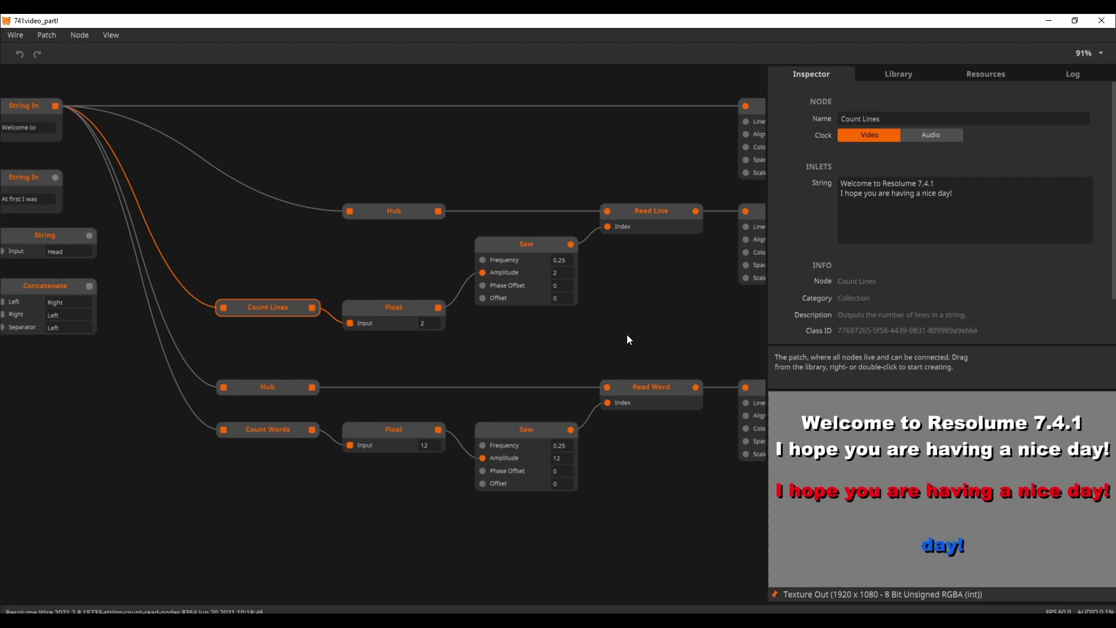
left_click_drag(627, 334, 456, 344)
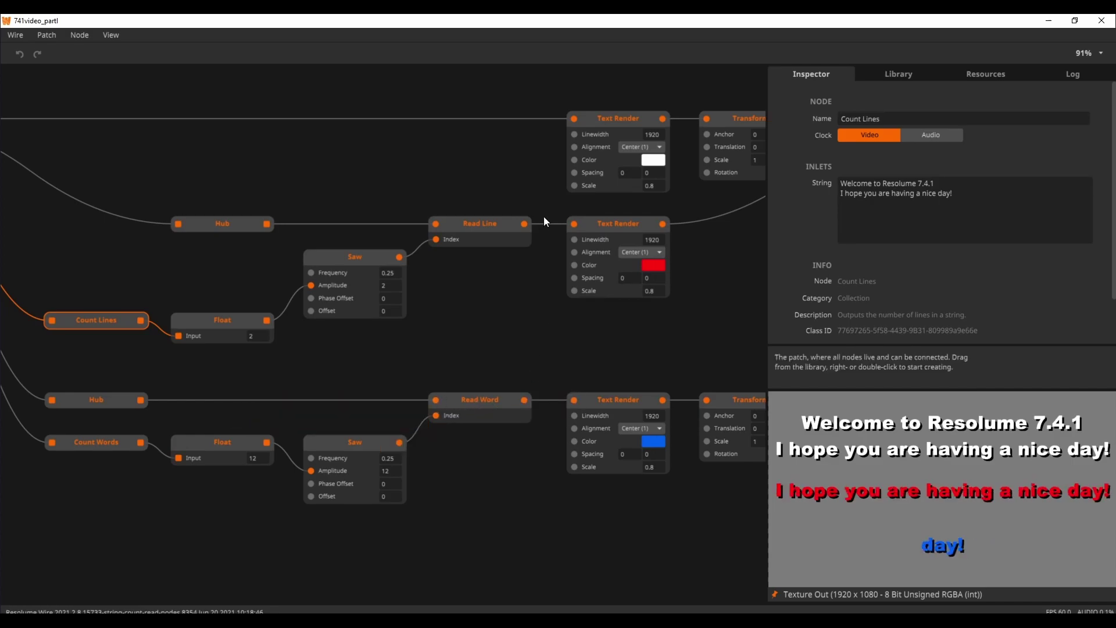
mouse_move(525, 226)
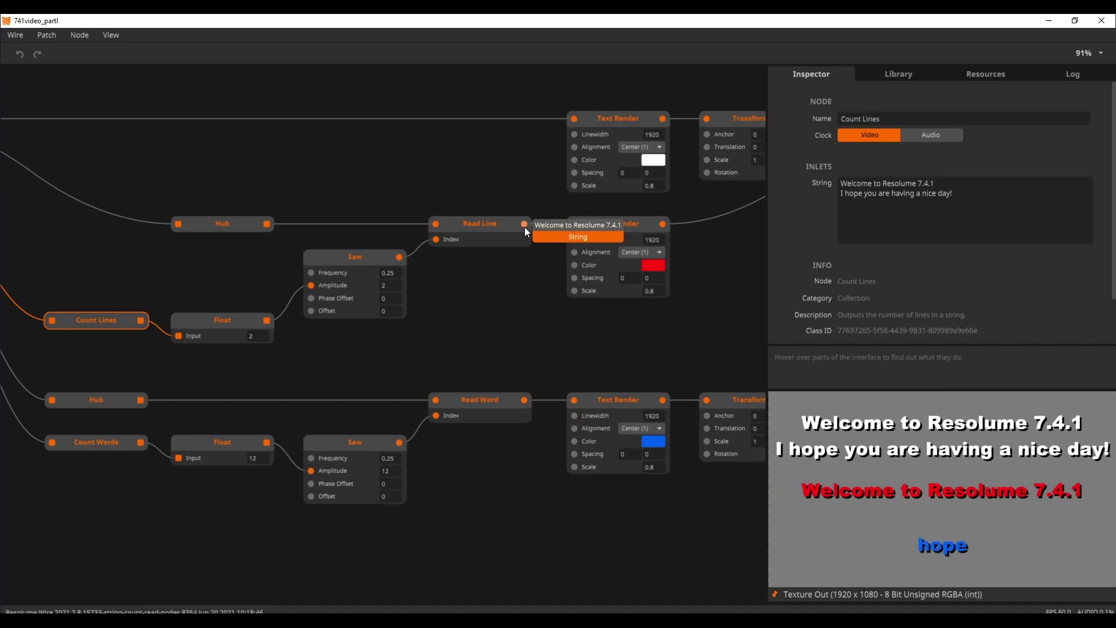
left_click(312, 174)
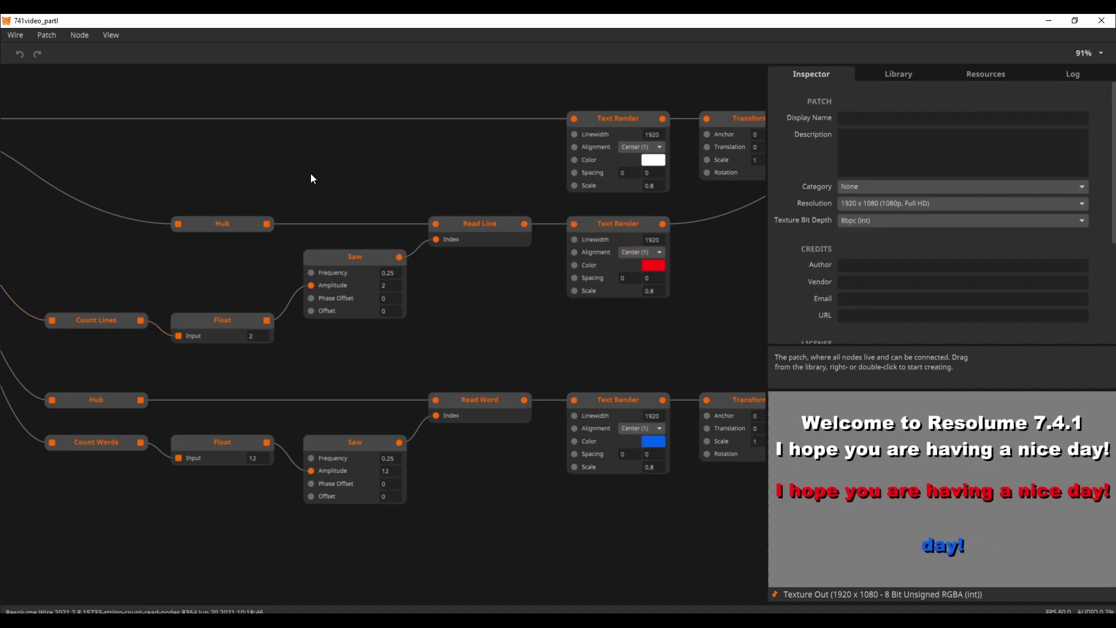
- Select the first String In node and read the outlet values along the patch
left_click_drag(311, 173, 511, 194)
left_click(109, 162)
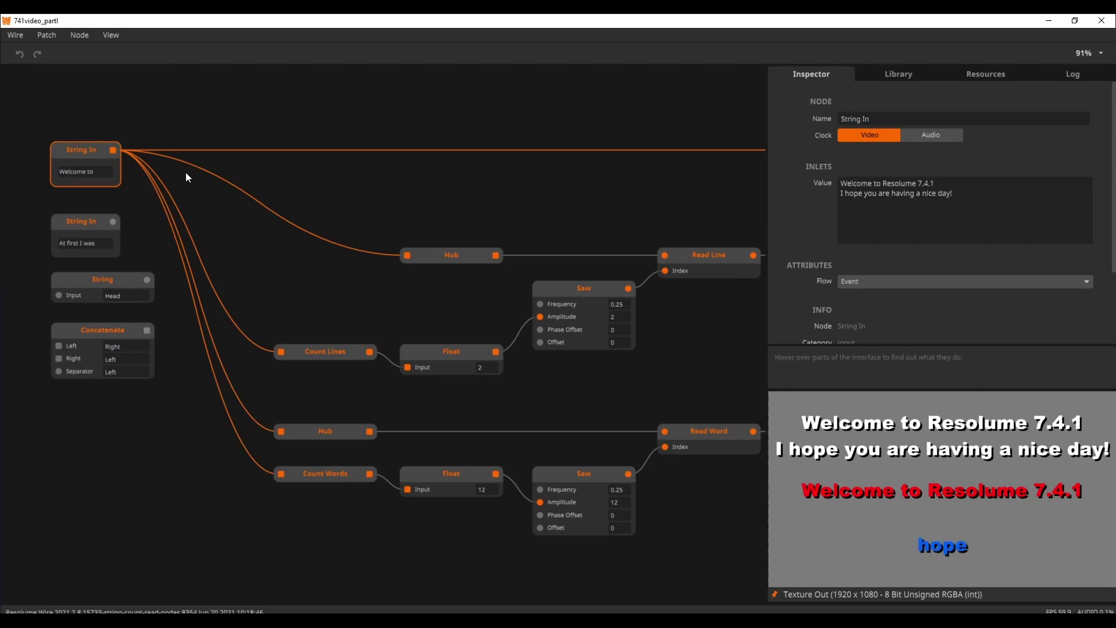
left_click_drag(597, 205, 517, 214)
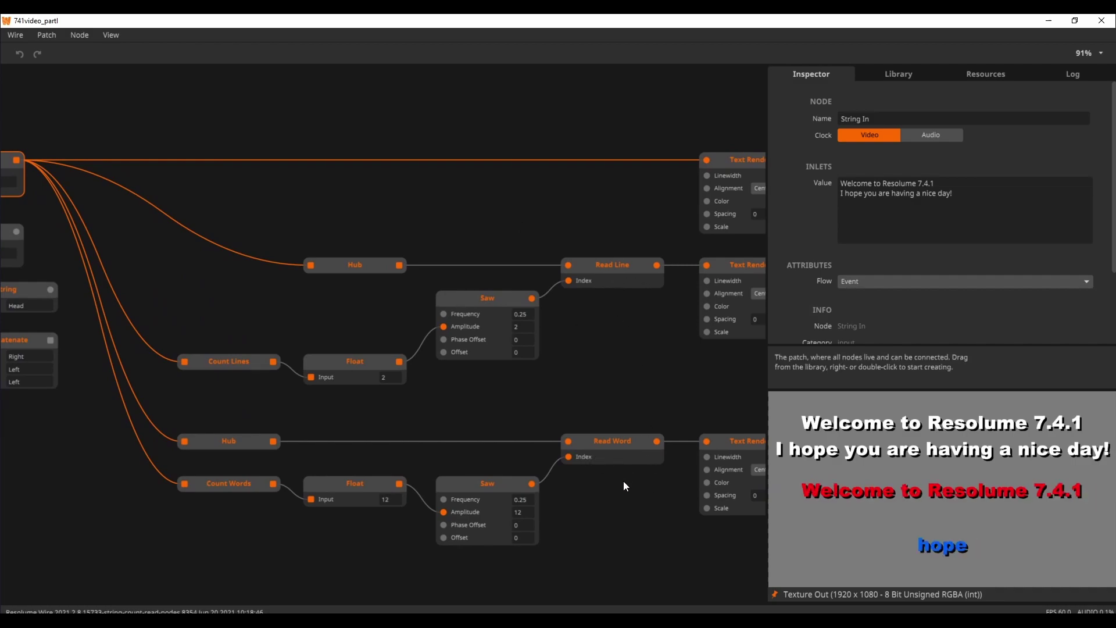
scroll(626, 486, "right", 5)
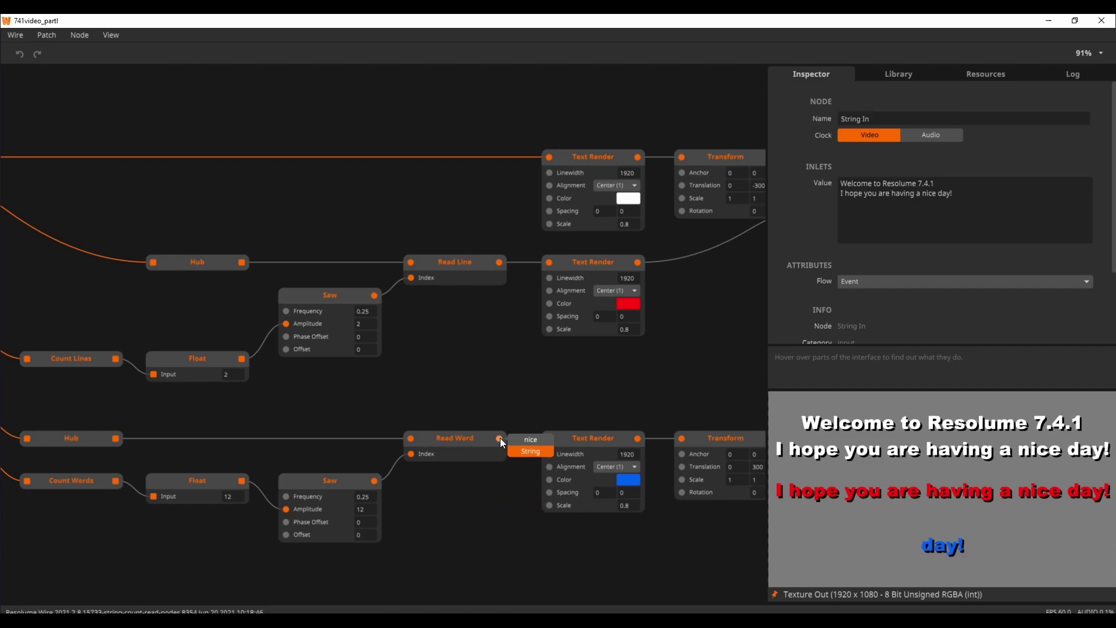
scroll(511, 381, "left", 4)
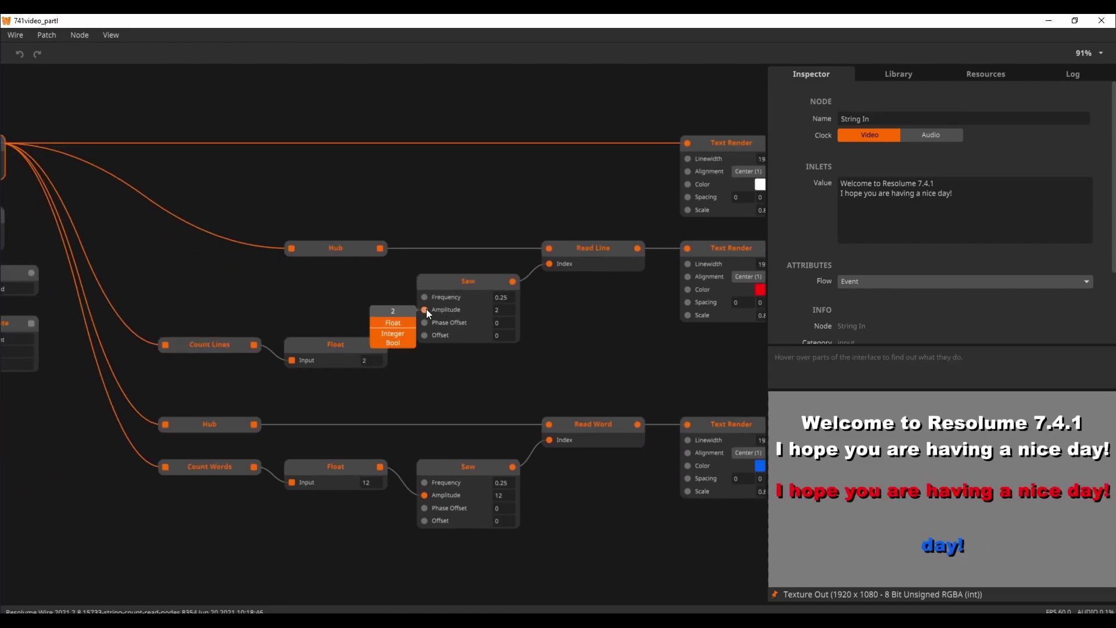
mouse_move(514, 466)
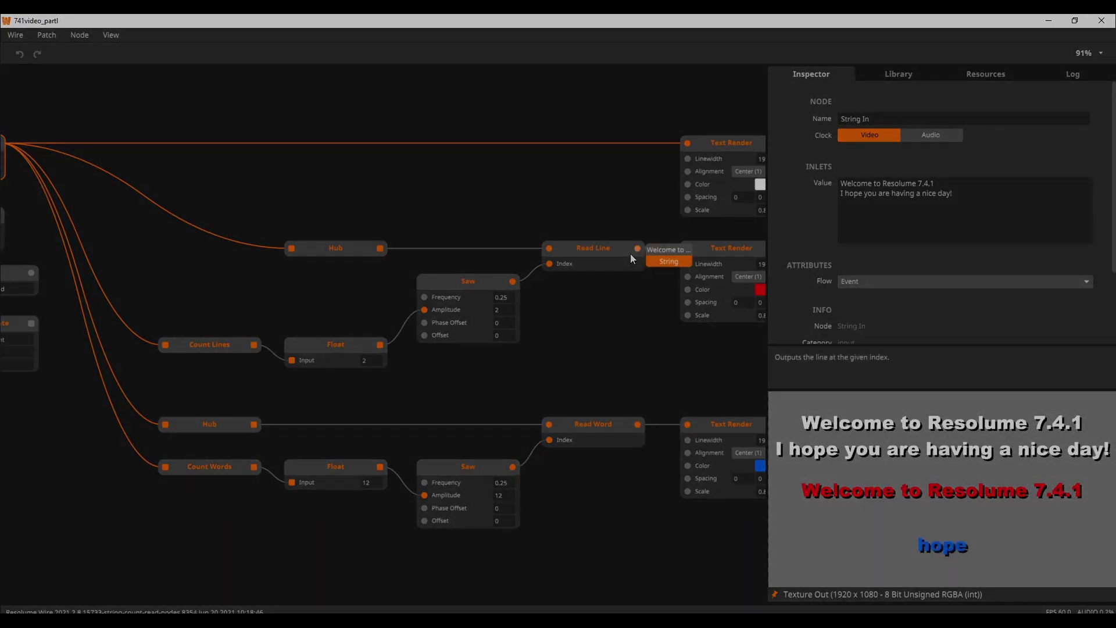
mouse_move(631, 253)
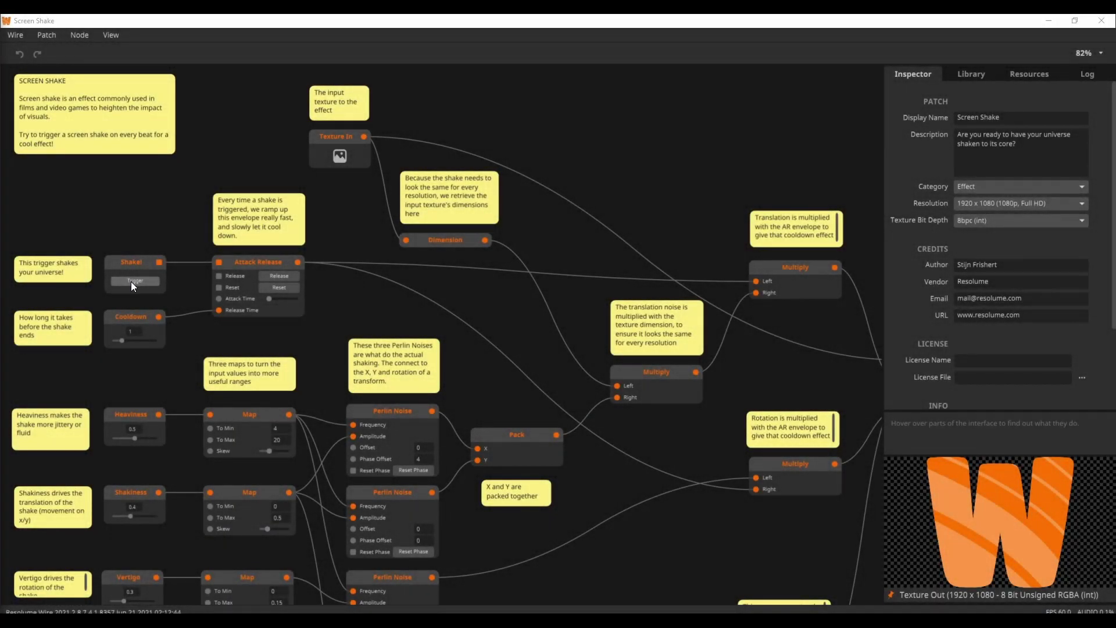
- Trigger the Shake! button three times to shake the output
left_click(131, 281)
left_click(131, 282)
left_click(131, 281)
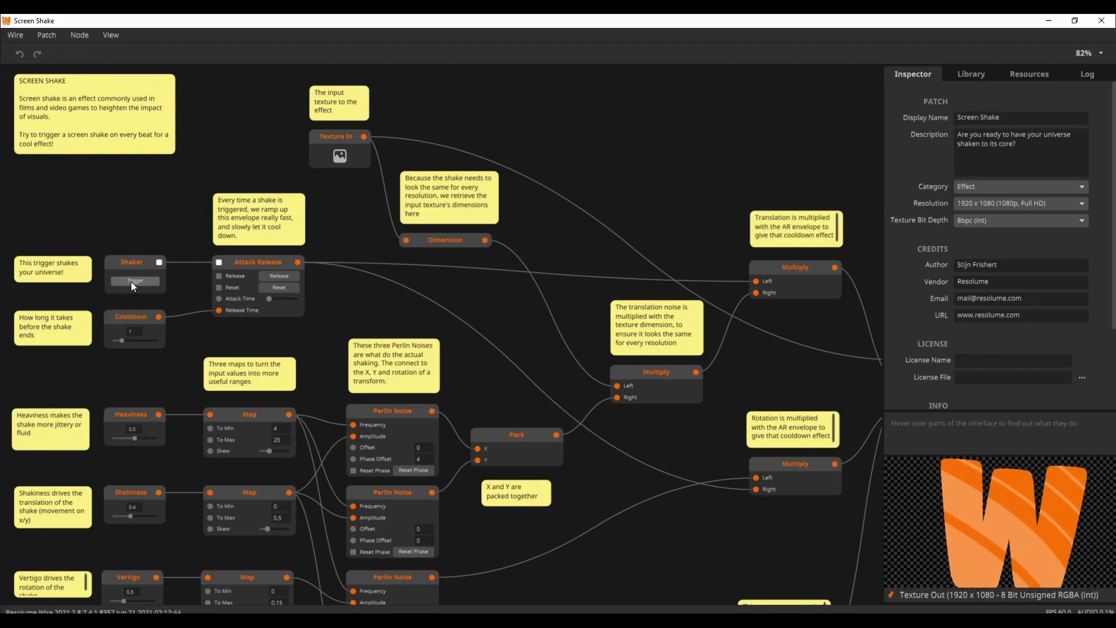
- Route Test Card into the Texture In node and trigger another shake
left_click(328, 161)
left_click(958, 180)
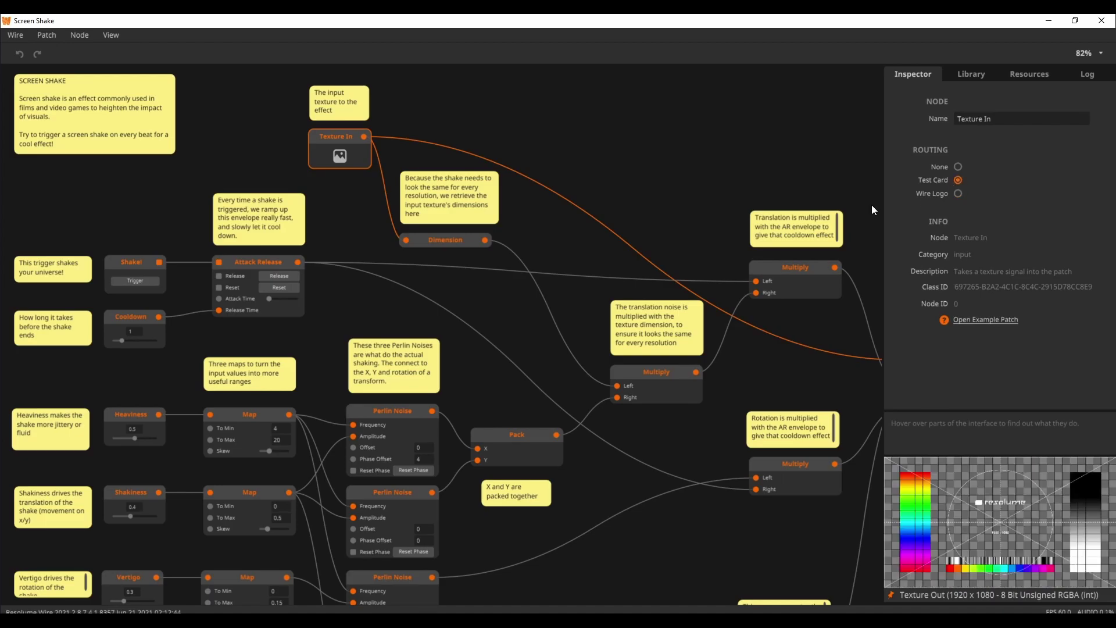
mouse_move(187, 277)
left_click(132, 282)
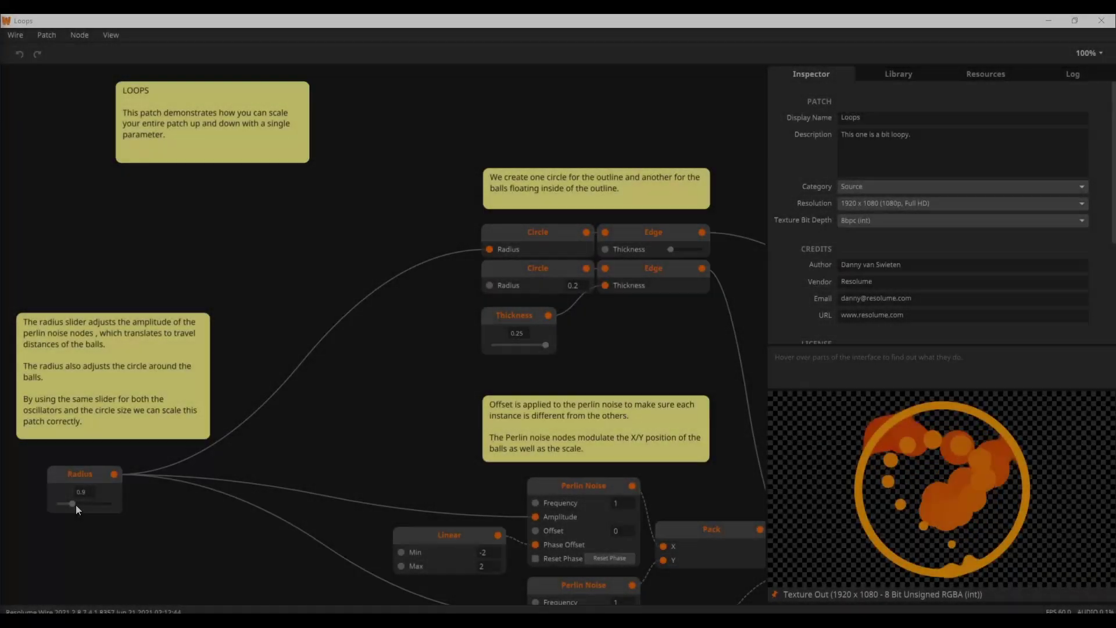
- Set Loops radius to 2, bar Width to 0.117, lower Height, and choose Inside Out pattern
mouse_move(76, 505)
left_mouse_down()
mouse_move(120, 512)
mouse_move(68, 515)
left_mouse_up()
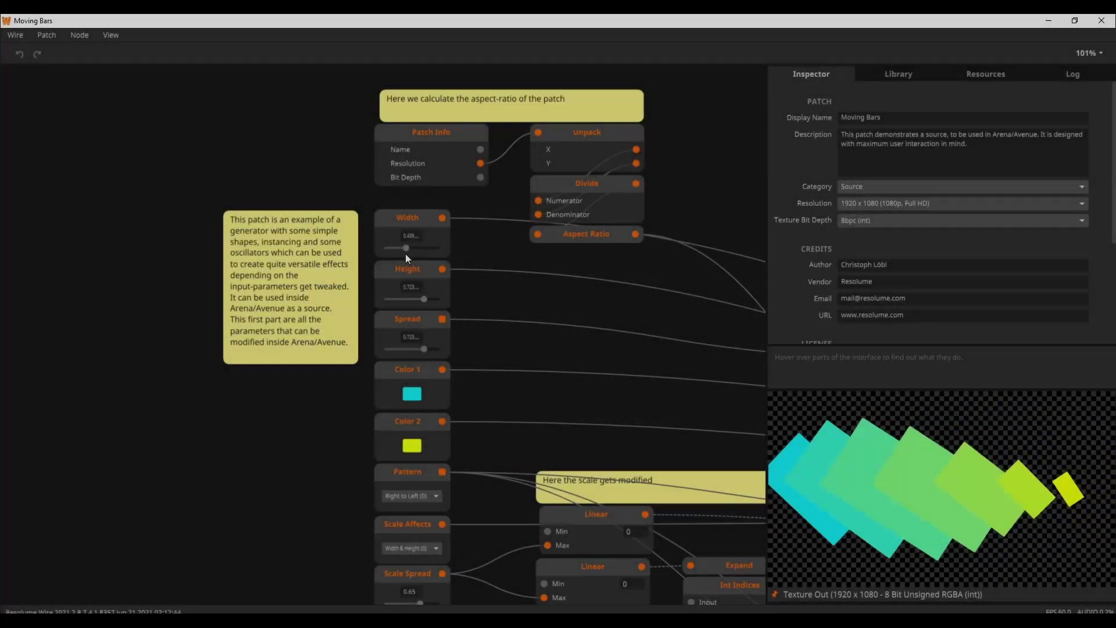
left_click_drag(406, 253, 392, 255)
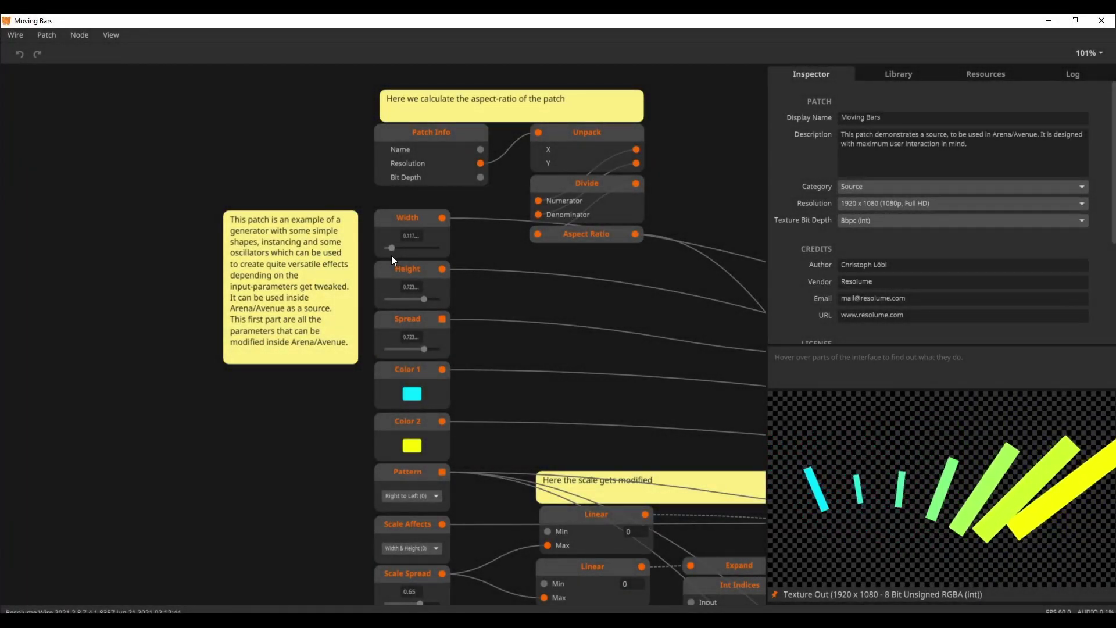
mouse_move(423, 299)
left_mouse_down()
mouse_move(396, 302)
mouse_move(452, 304)
mouse_move(410, 306)
left_mouse_up()
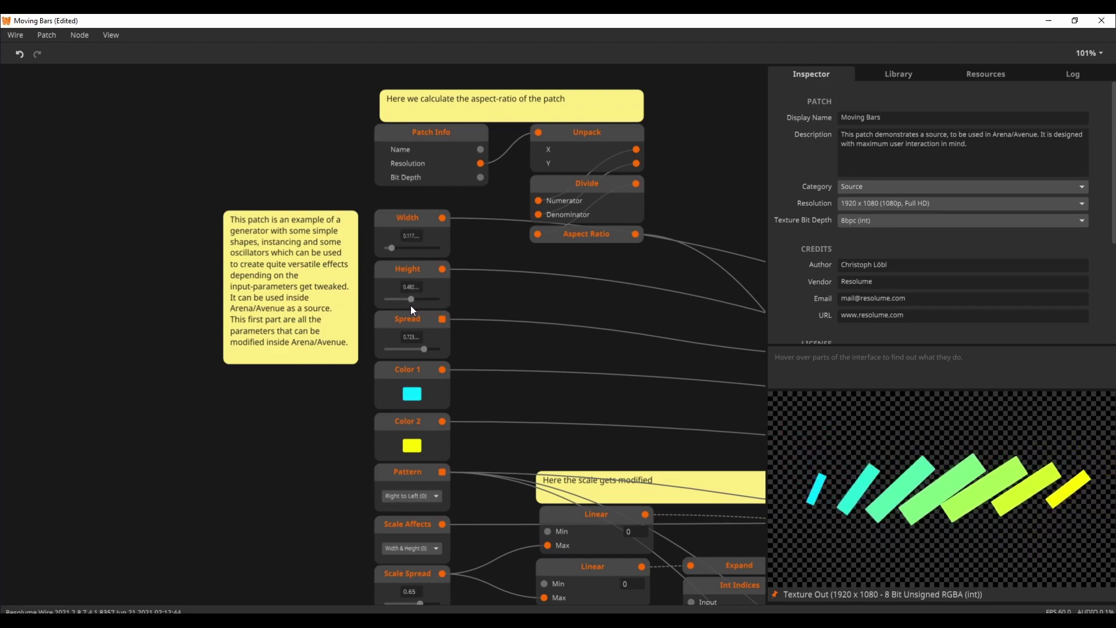
left_click(421, 495)
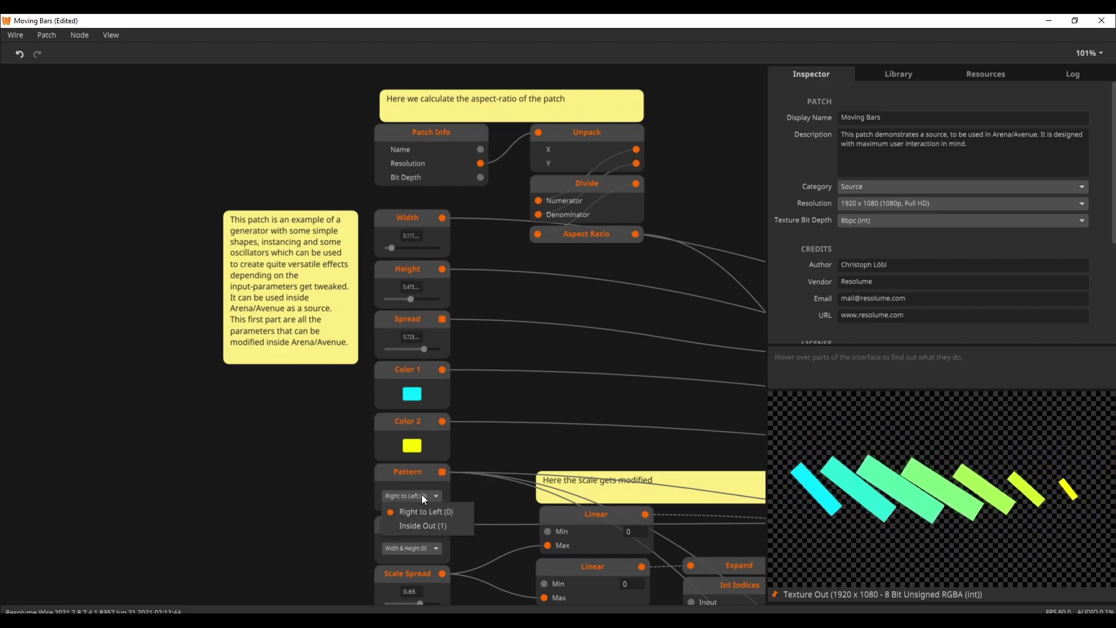
left_click(428, 526)
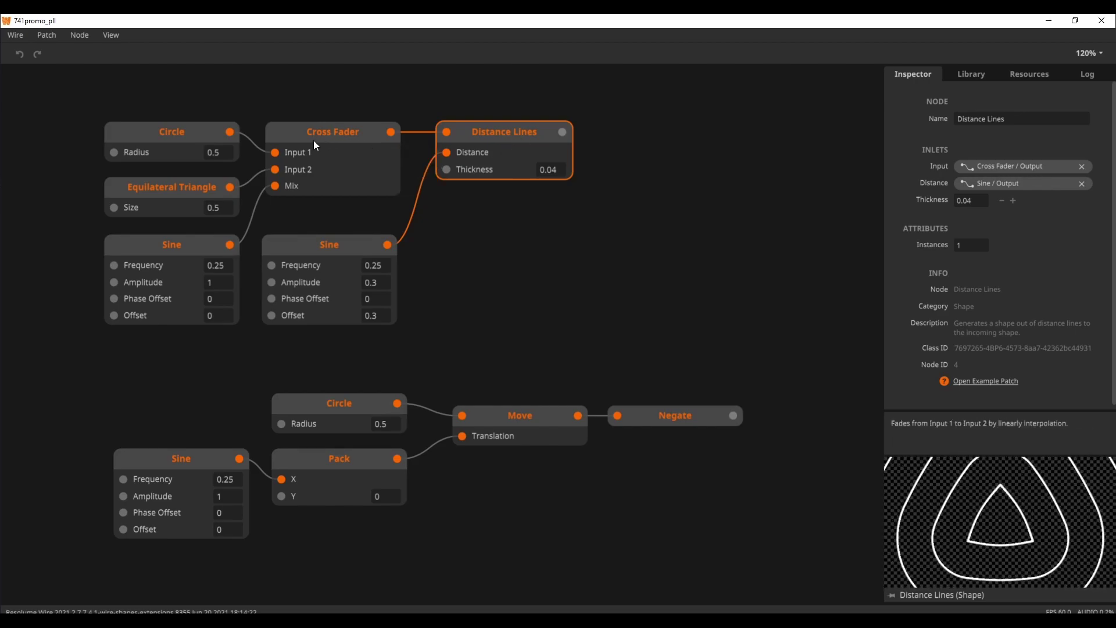
left_click(190, 136)
left_click(191, 191)
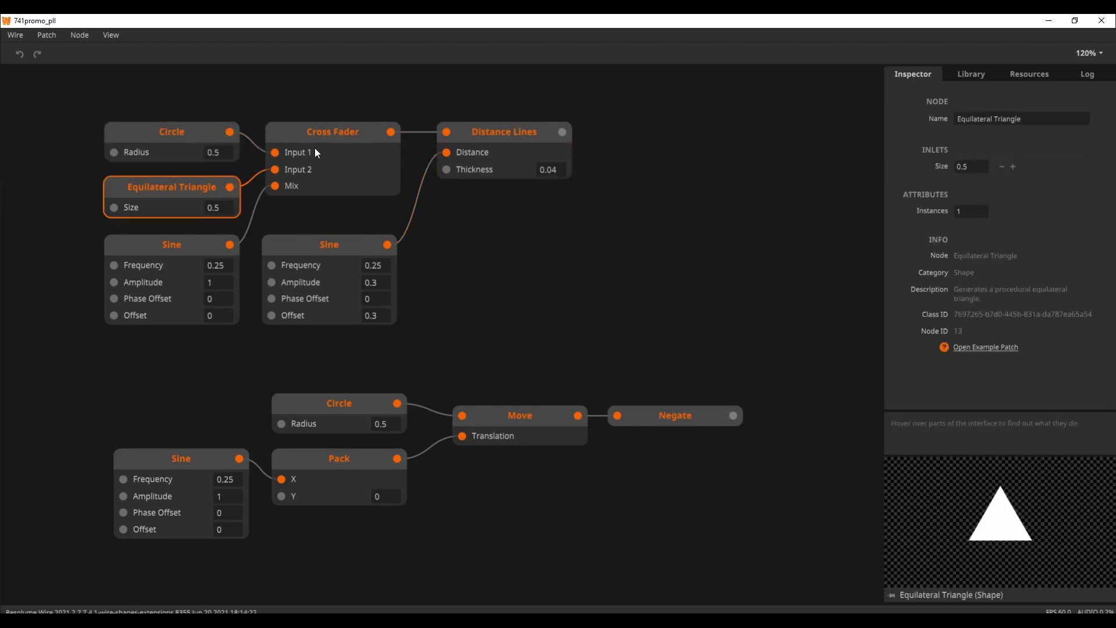
left_click(329, 143)
left_click(480, 142)
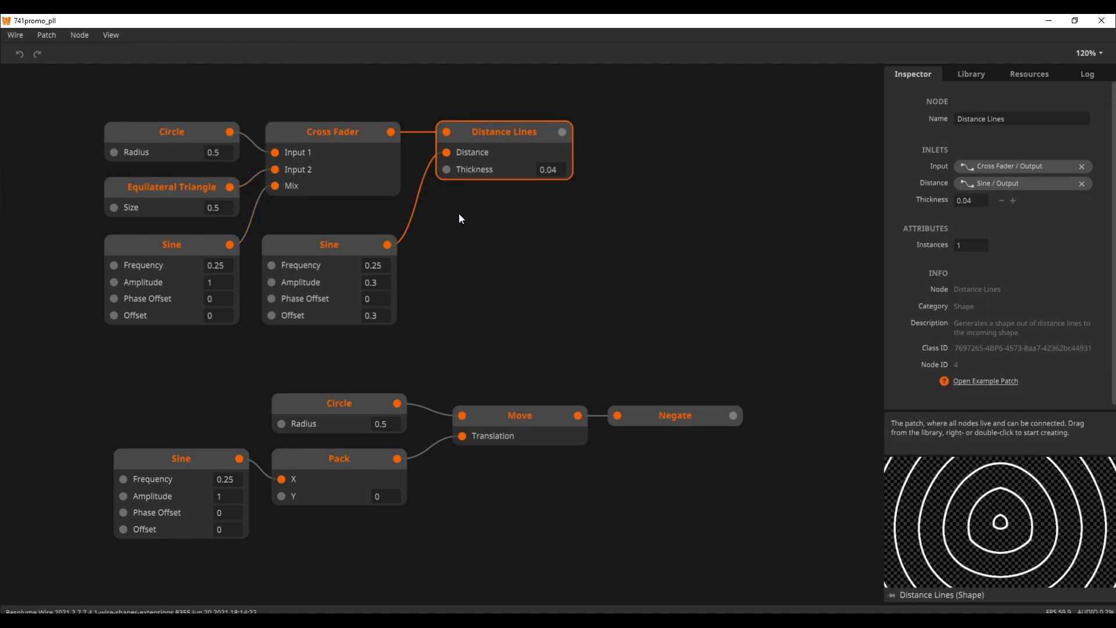
left_click(523, 416)
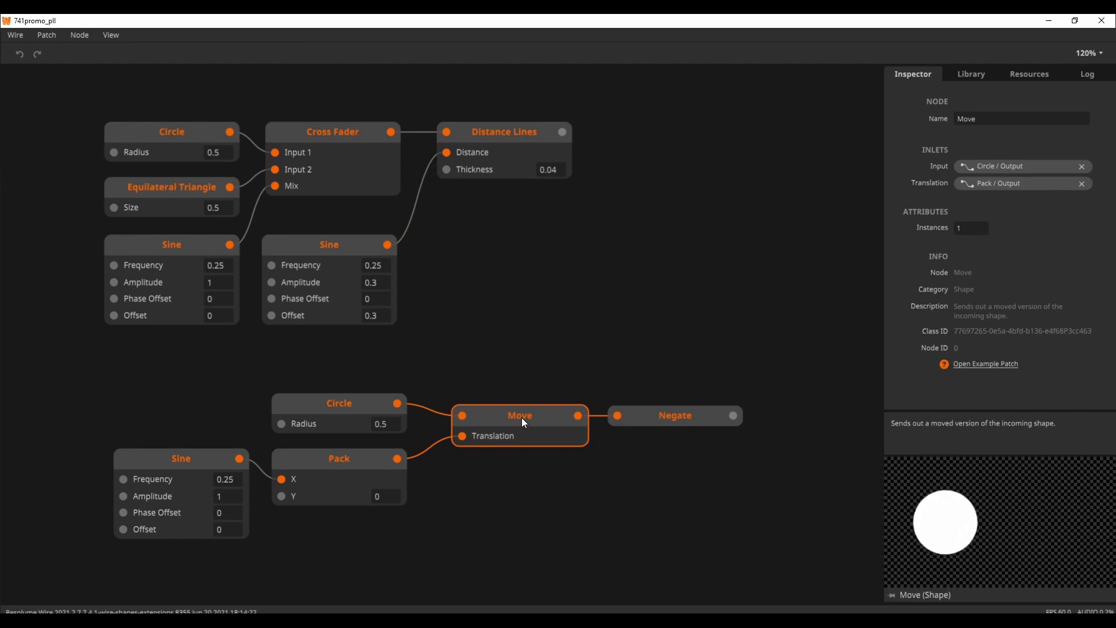
- Bring the lower node groups into view and preview the Negate node's inverted circle
mouse_move(463, 438)
left_click_drag(541, 481, 570, 331)
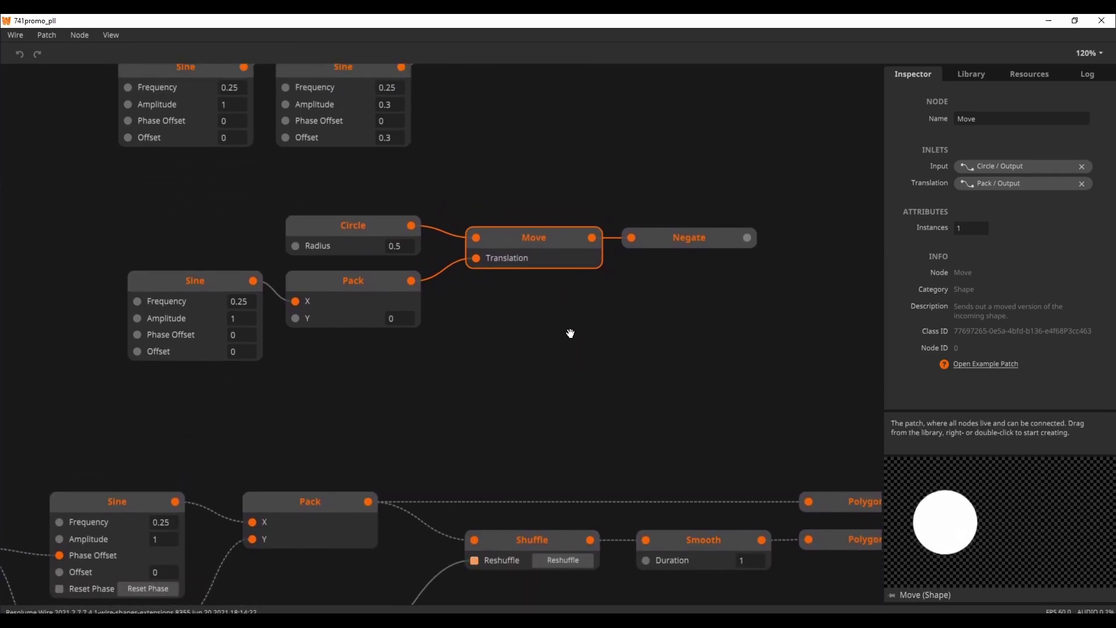
left_click(674, 245)
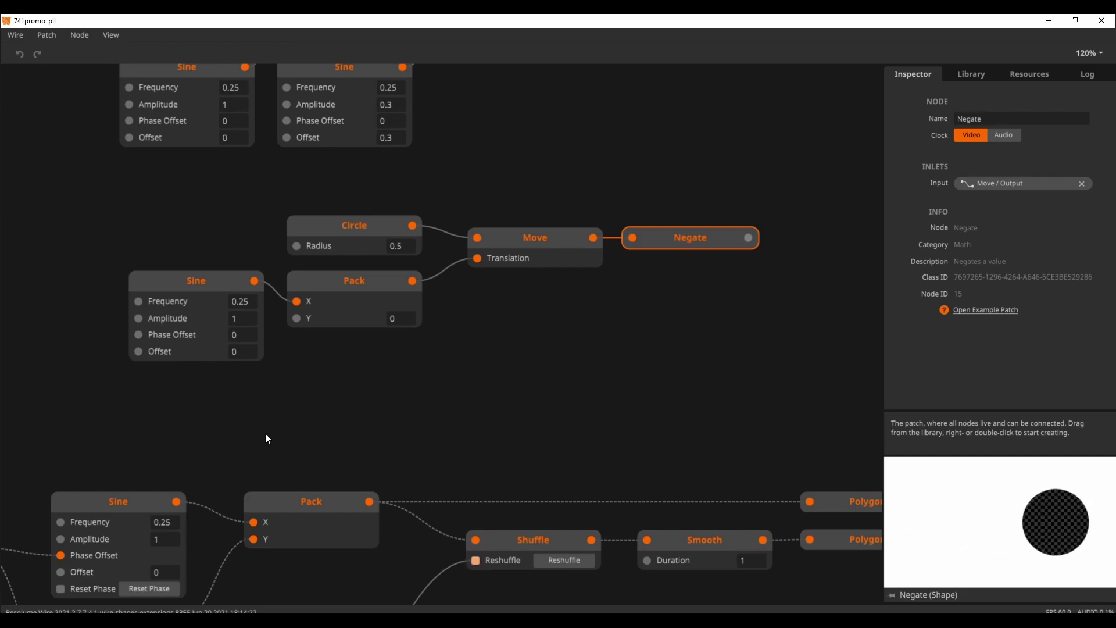
- Inspect the upper and lower Polygon nodes of the polygon chain
left_click_drag(768, 442, 668, 366)
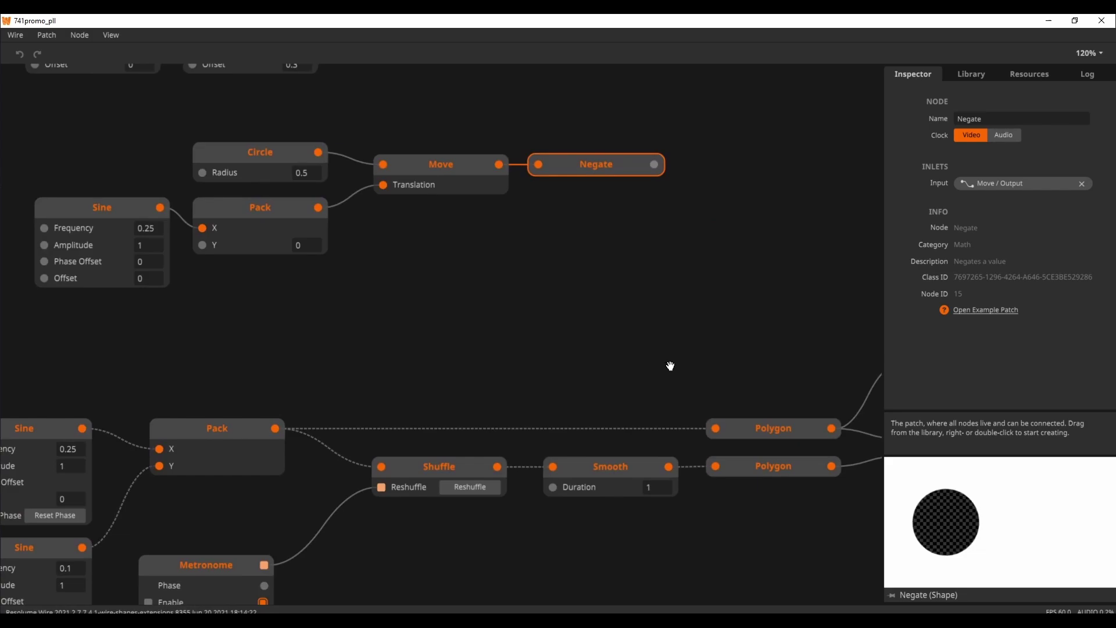
left_click(748, 418)
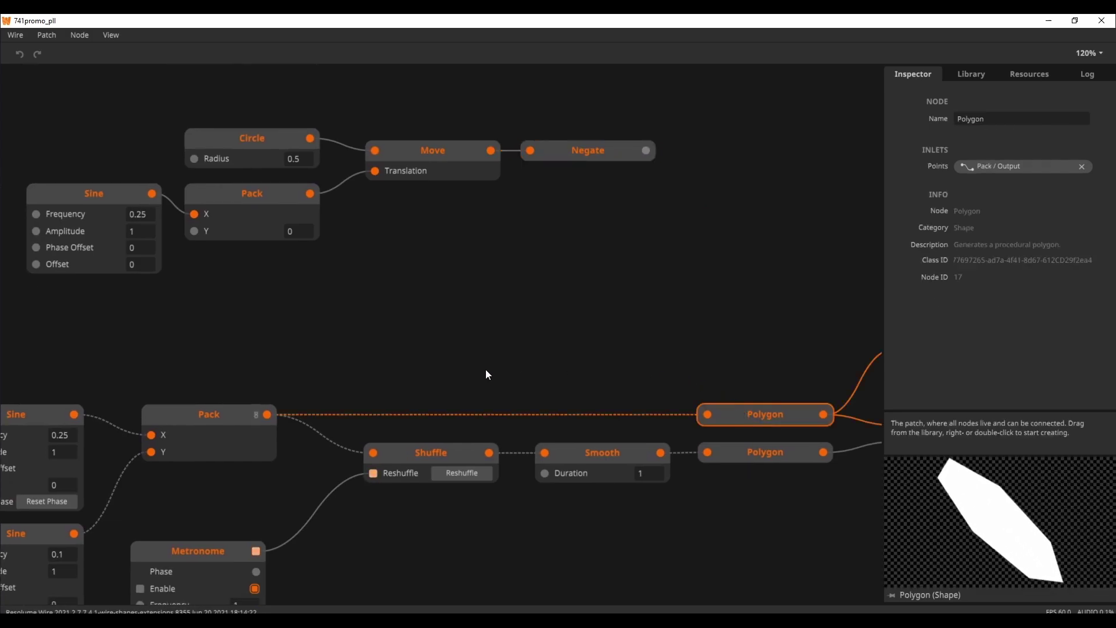
left_click_drag(374, 379, 449, 339)
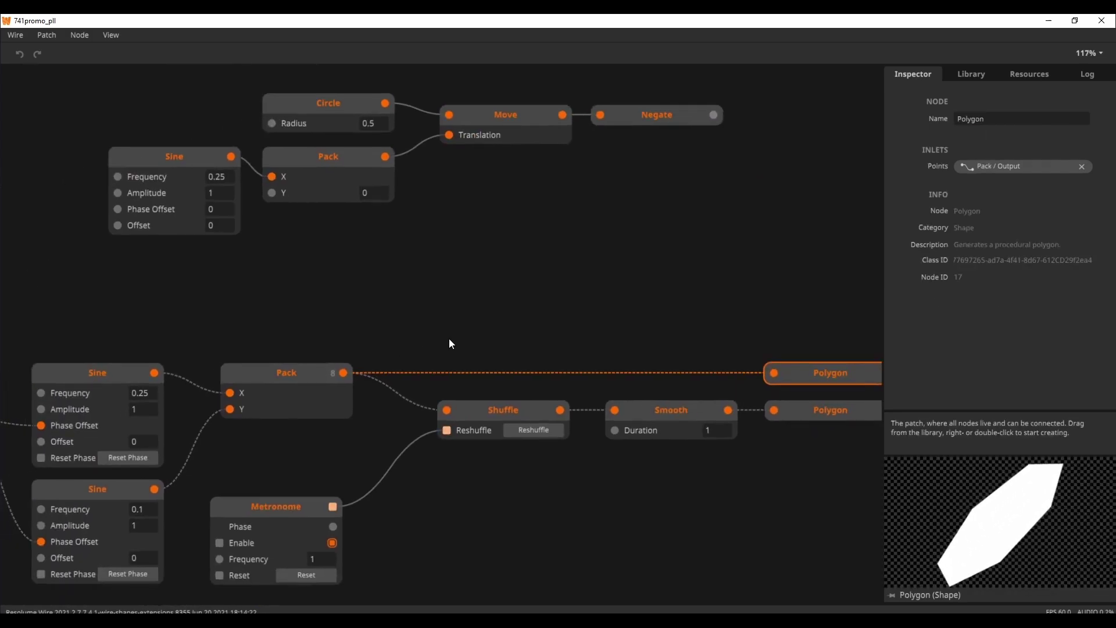
scroll(454, 343, "down", 2)
scroll(454, 344, "down", 1)
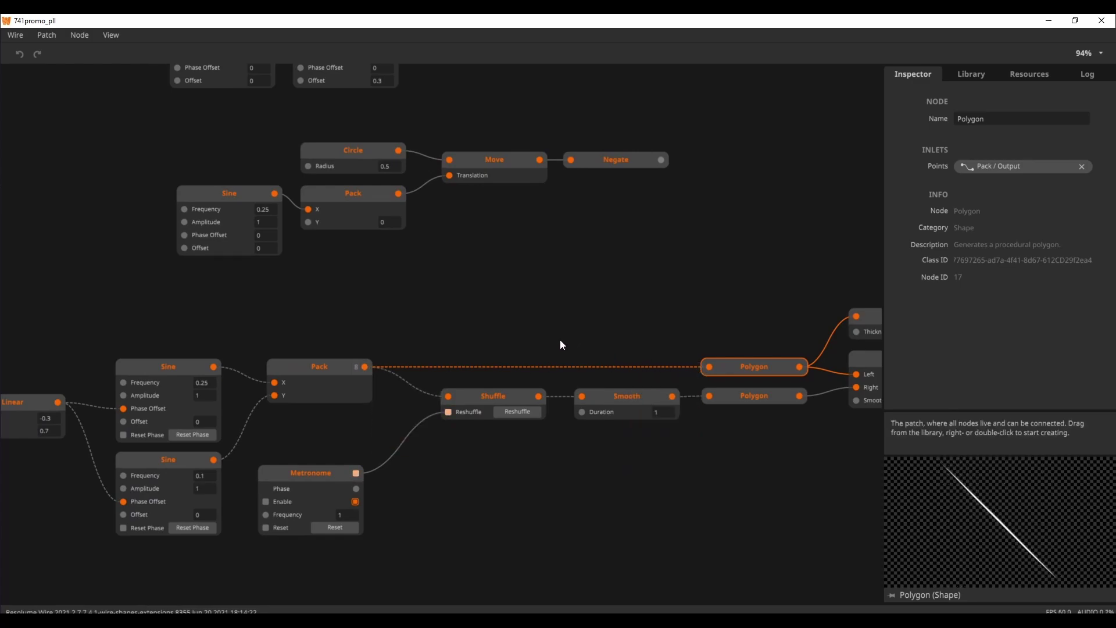
left_click_drag(544, 341, 477, 342)
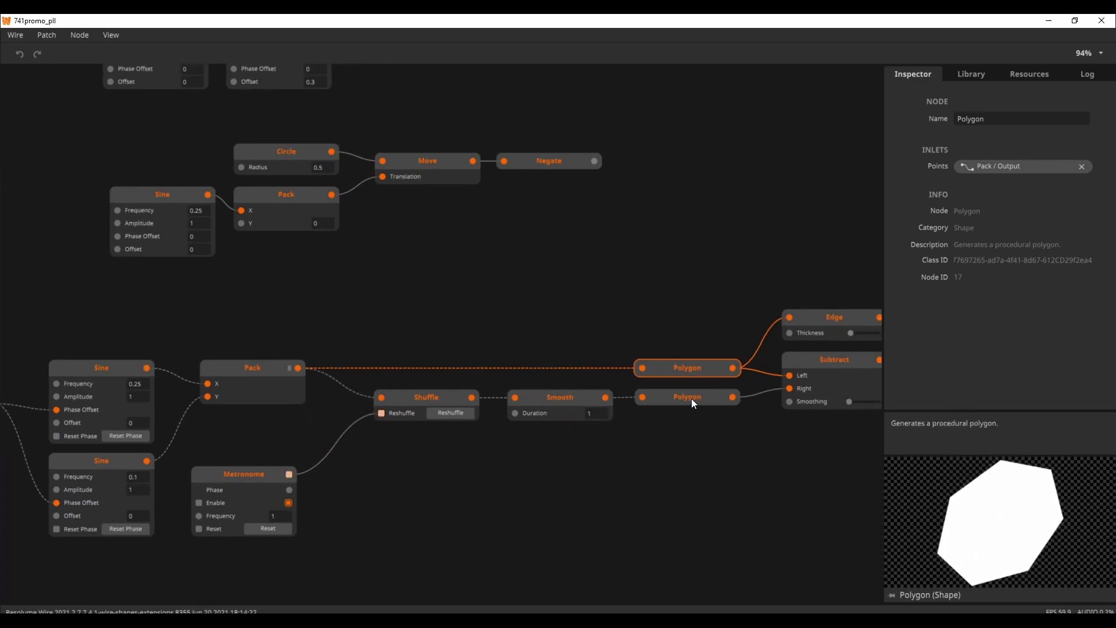
left_click(691, 399)
- Preview the Edge outline, the Subtract node, and their Union's jagged shape
left_click_drag(730, 442, 523, 468)
scroll(632, 462, "up", 2)
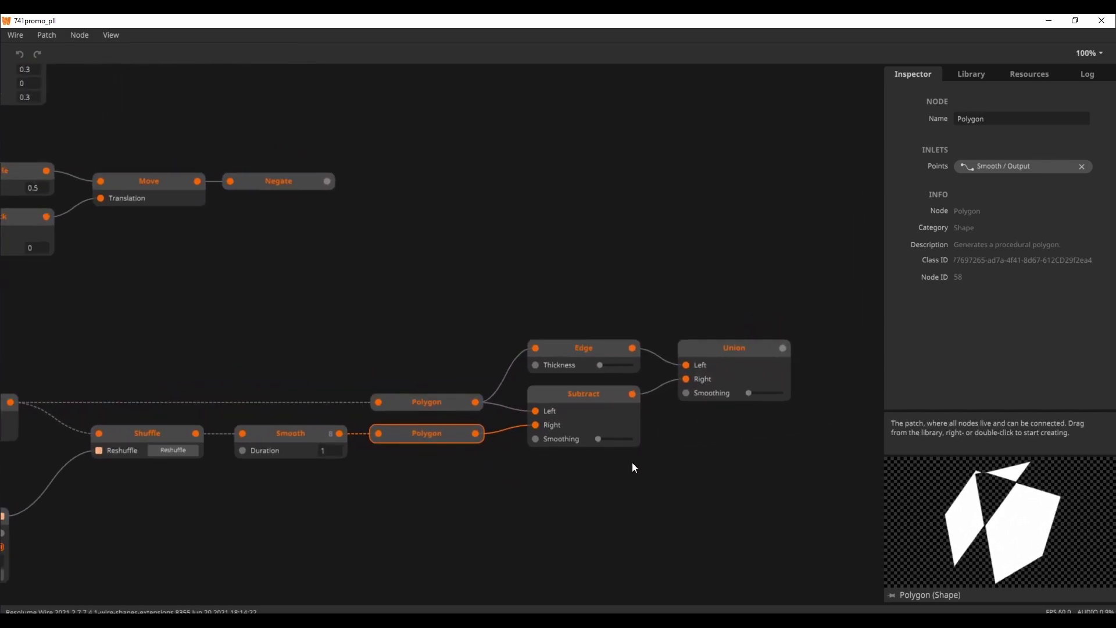
left_click(592, 342)
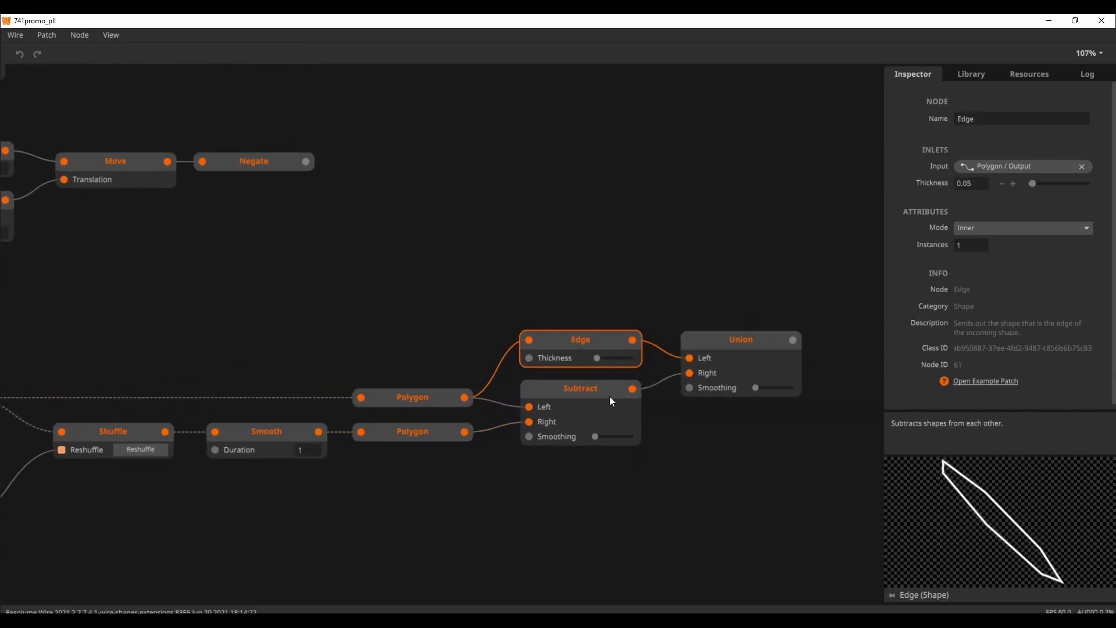
left_click(607, 393)
left_click(752, 349)
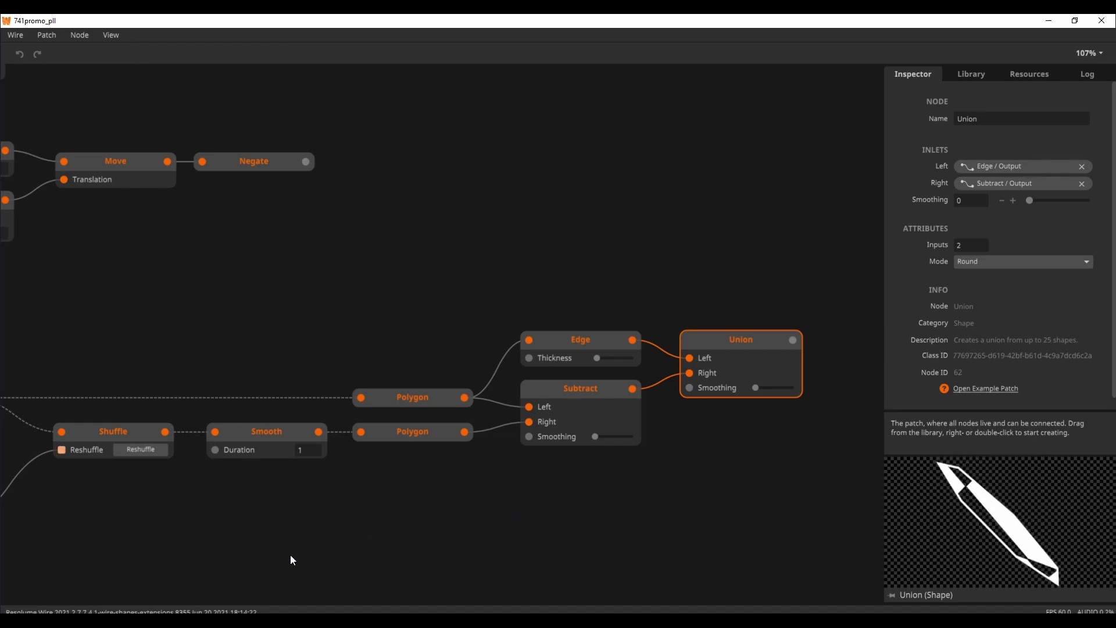
left_click_drag(291, 555, 594, 317)
scroll(594, 274, "down", 5)
scroll(594, 275, "left", 5)
- Select Circle Pattern, preview Polygon, and drag Angle fully right for a full hexagon
scroll(529, 354, "down", 1)
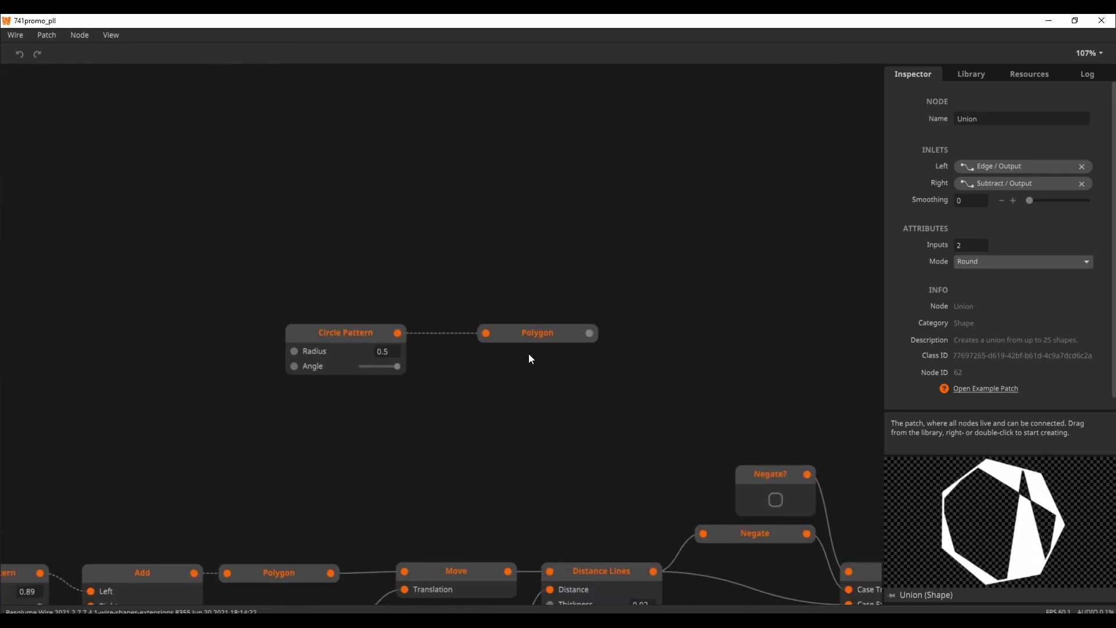
left_click(350, 335)
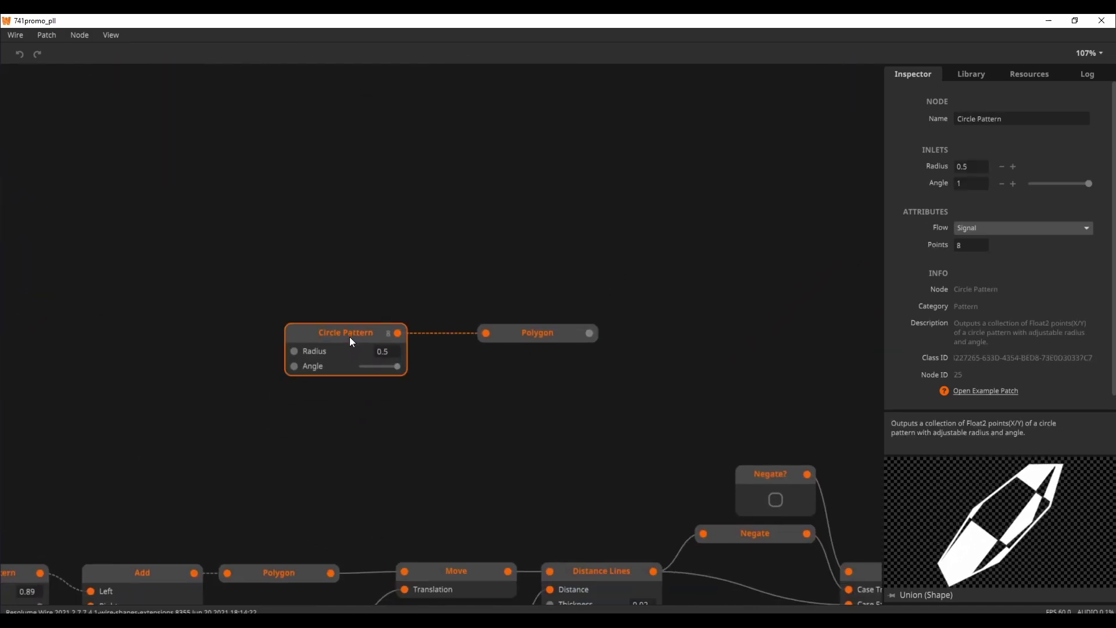
left_click(549, 330)
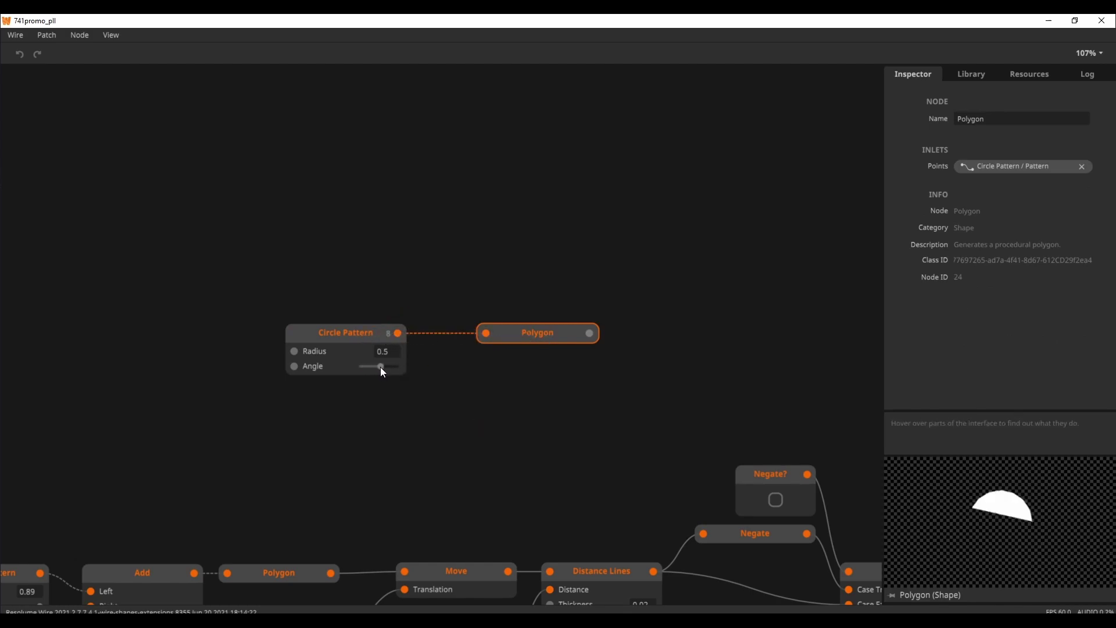
left_click_drag(381, 368, 413, 368)
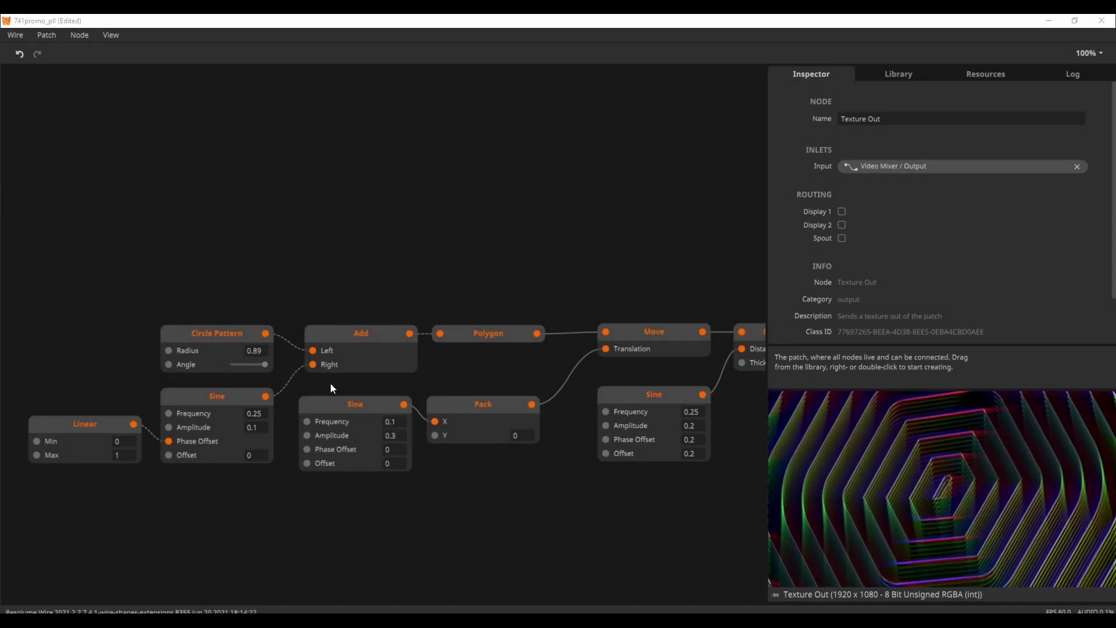
- Wire the hexagon Polygon's output into the Move node's input
mouse_move(259, 327)
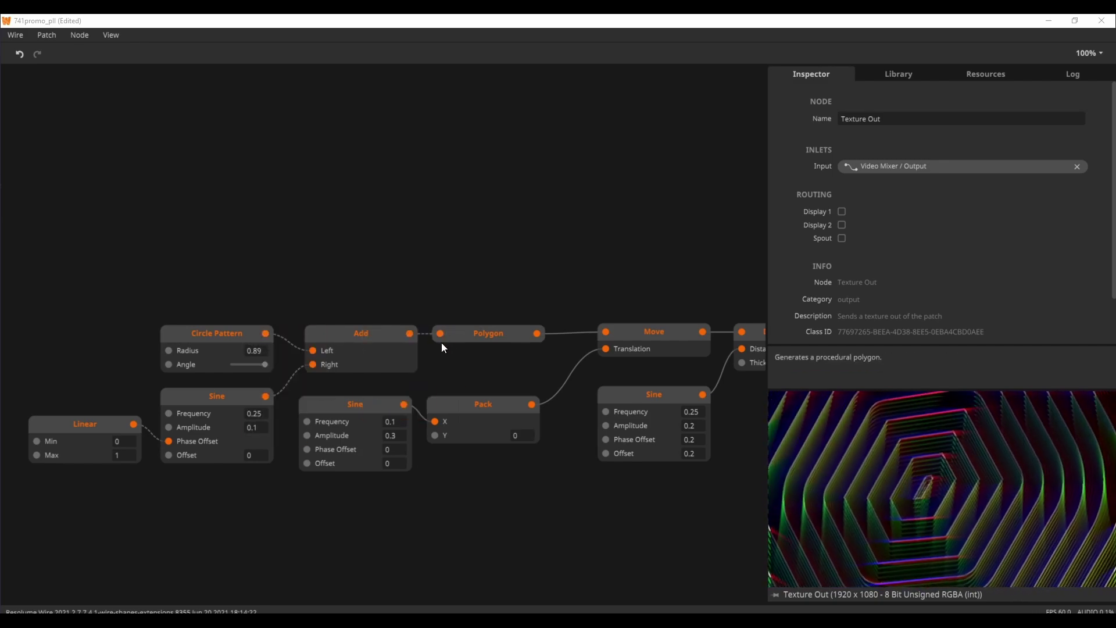
left_click(472, 339)
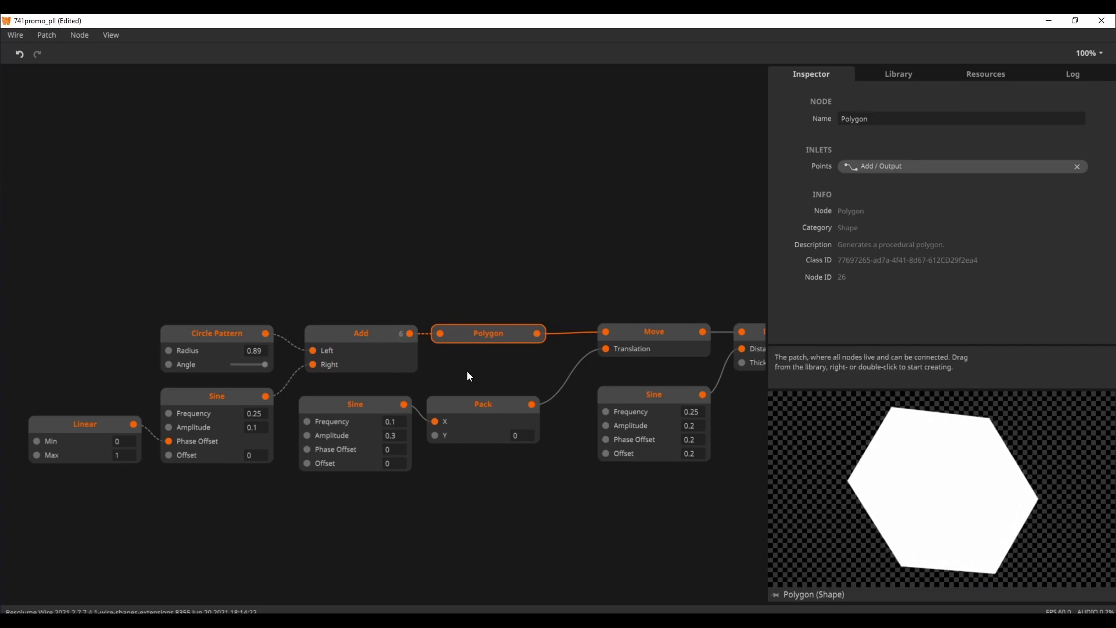
left_click_drag(490, 372, 369, 367)
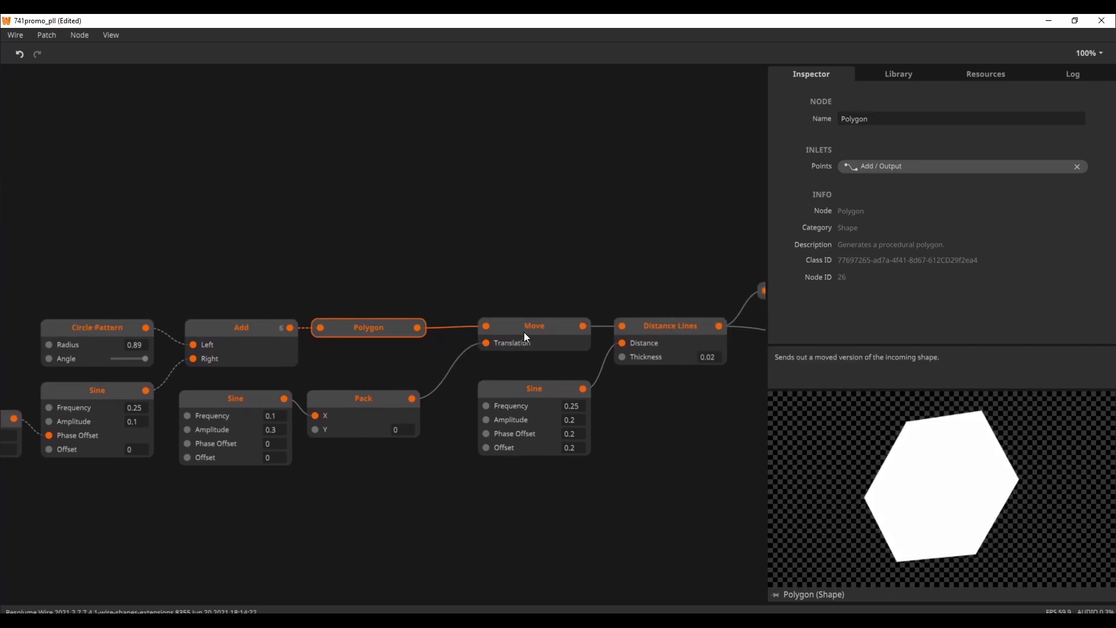
mouse_move(416, 329)
left_click_drag(436, 330, 499, 323)
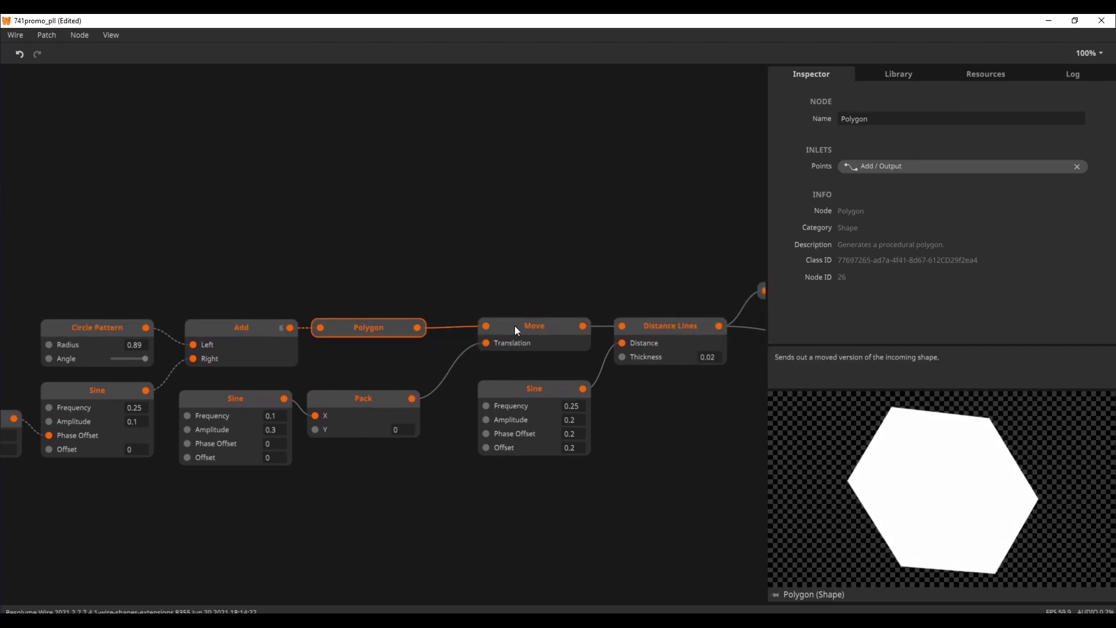
left_click(517, 326)
left_click_drag(698, 445, 518, 440)
left_click(503, 335)
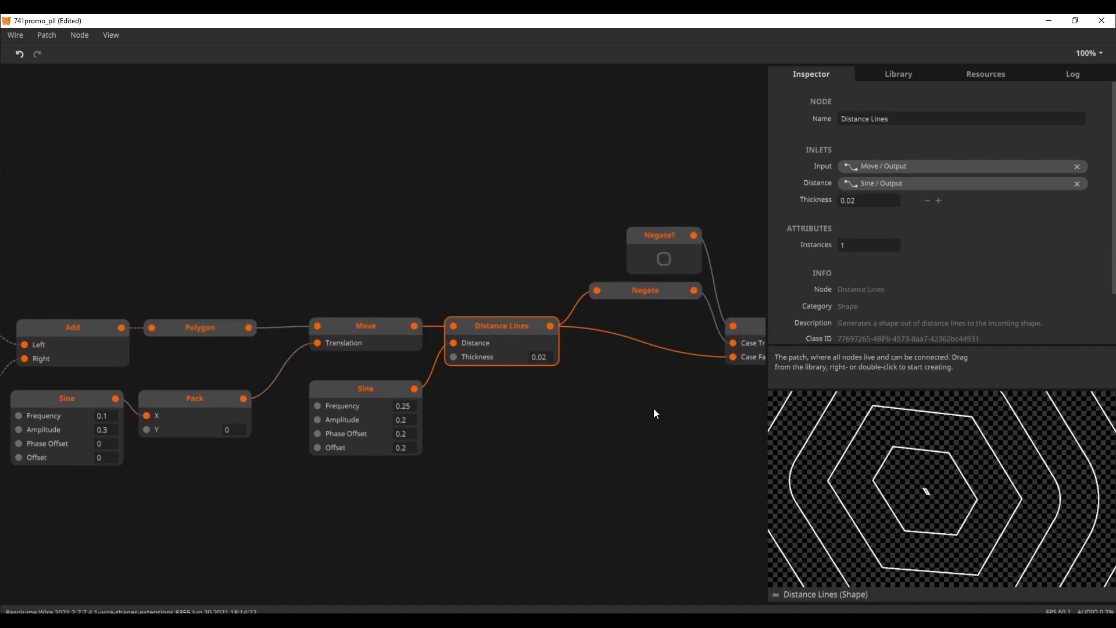
left_click_drag(686, 422, 491, 463)
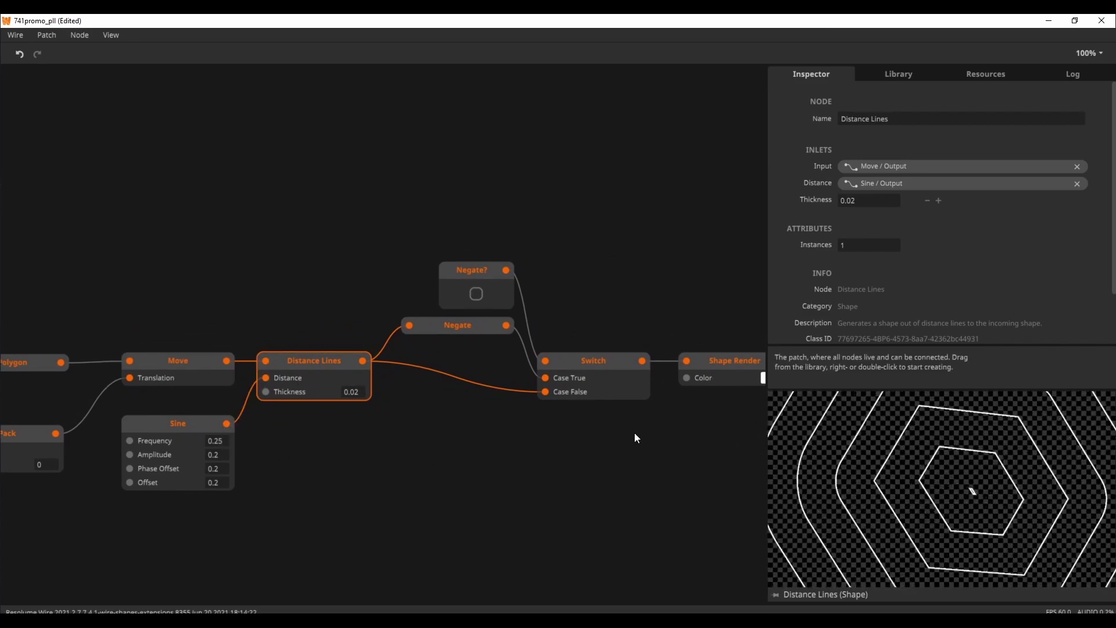
left_click_drag(634, 436, 564, 442)
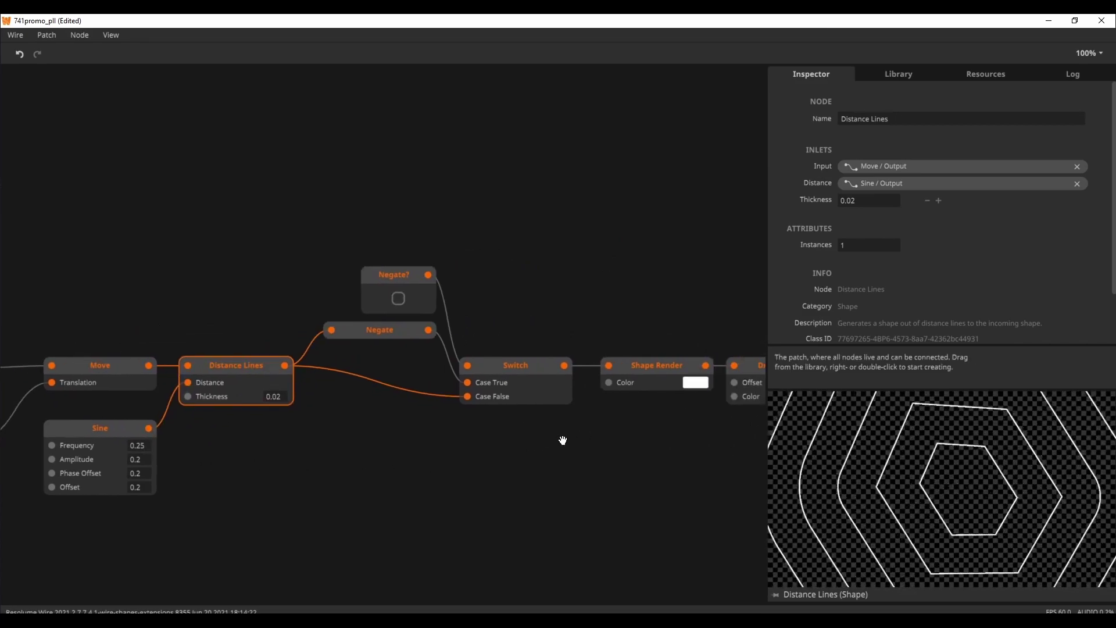
left_click(399, 299)
left_click(516, 363)
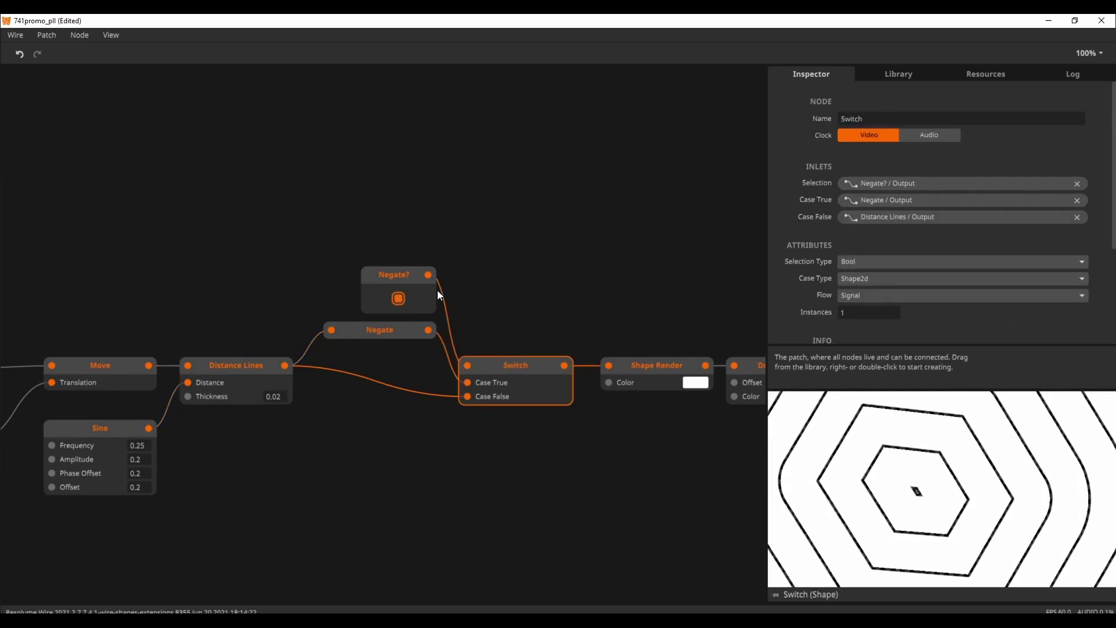
left_click(400, 298)
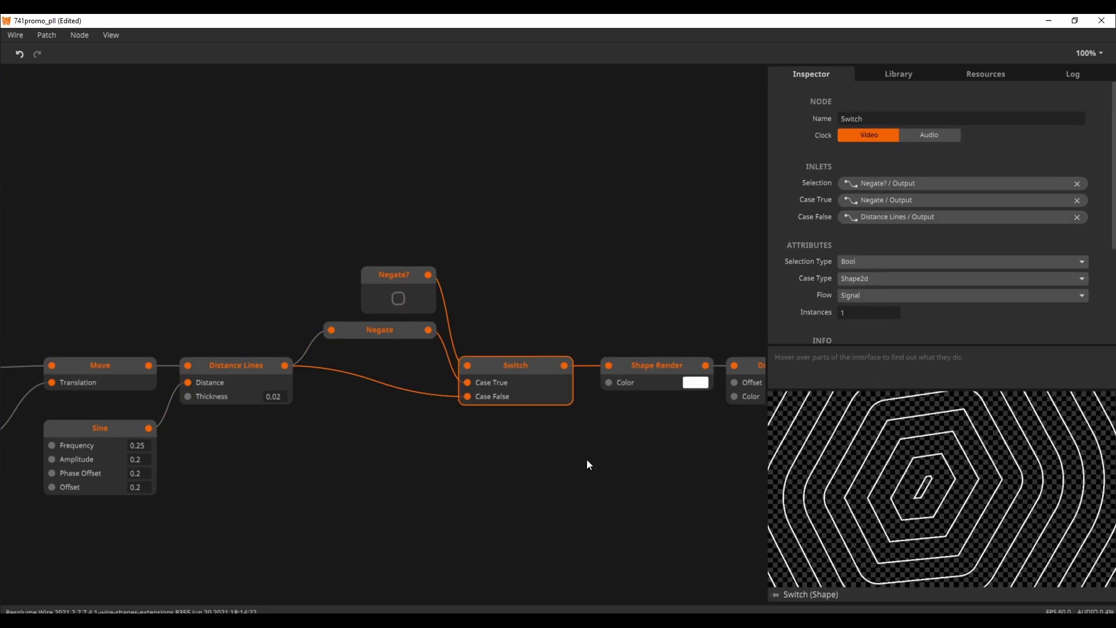
- Preview Texture Out, switch Negate? on, and return to the inverted final output
left_click_drag(661, 411, 527, 472)
scroll(528, 472, "right", 5)
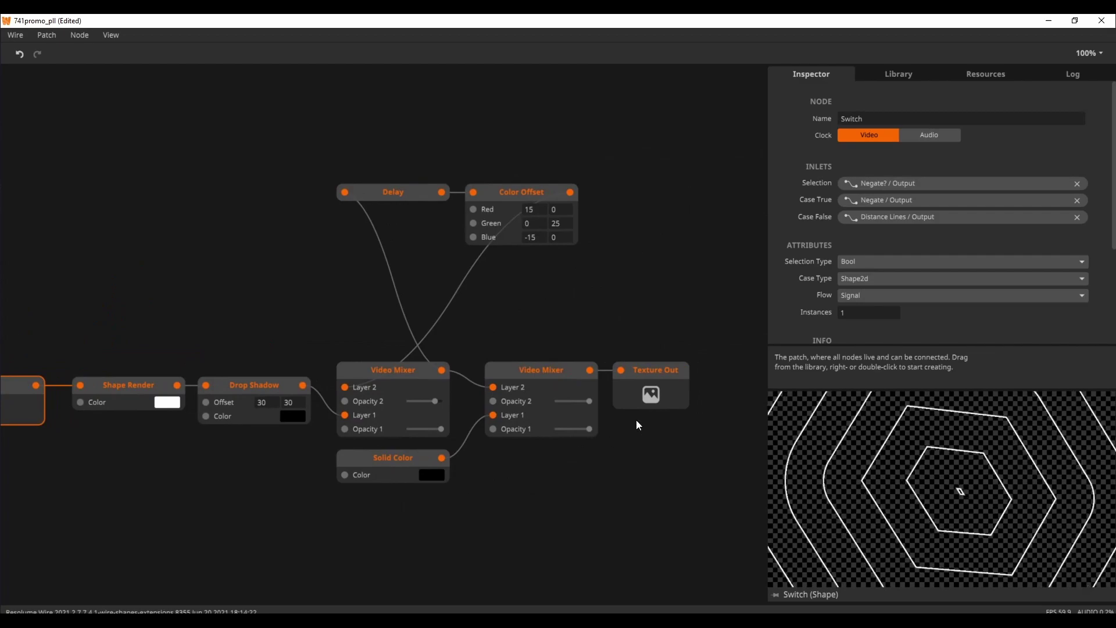
left_click(646, 396)
left_click_drag(283, 532, 351, 531)
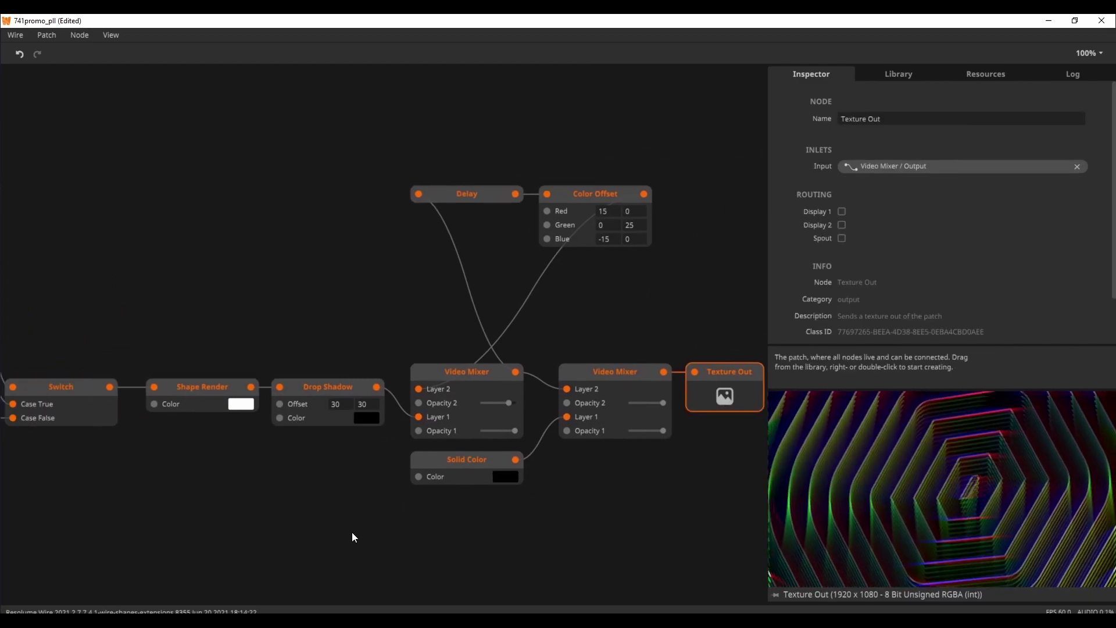
scroll(424, 518, "left", 5)
left_click(208, 315)
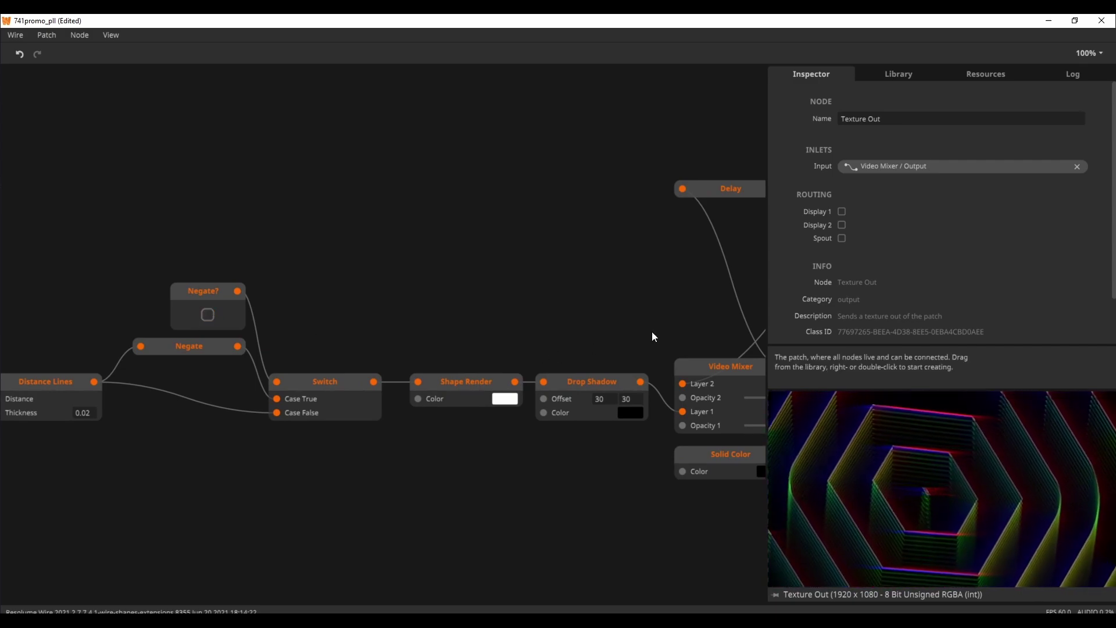
left_click_drag(653, 333, 362, 321)
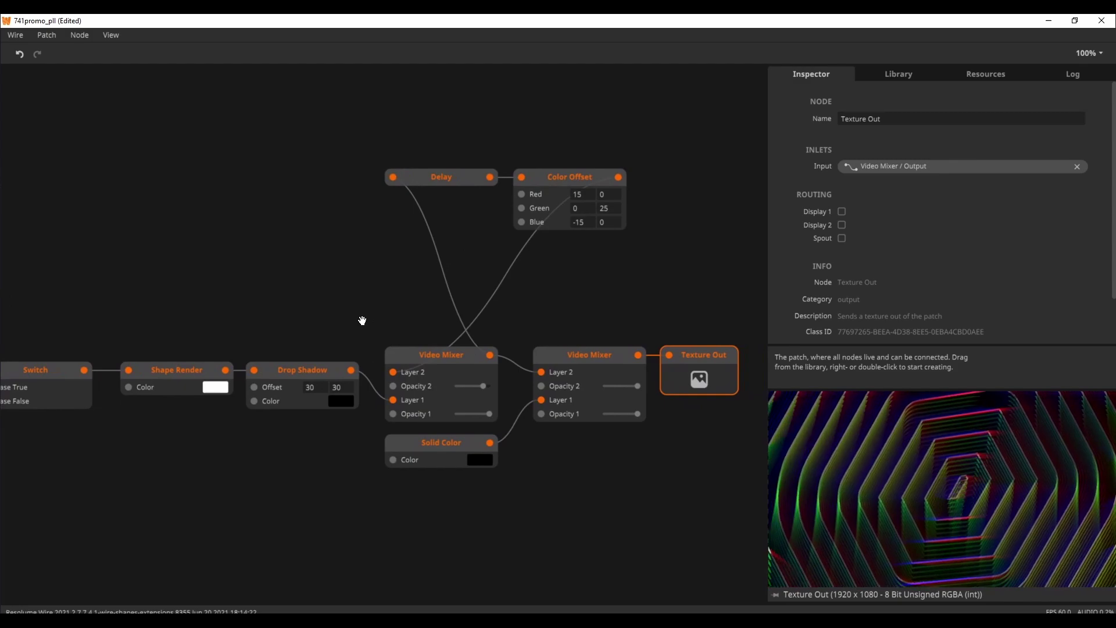